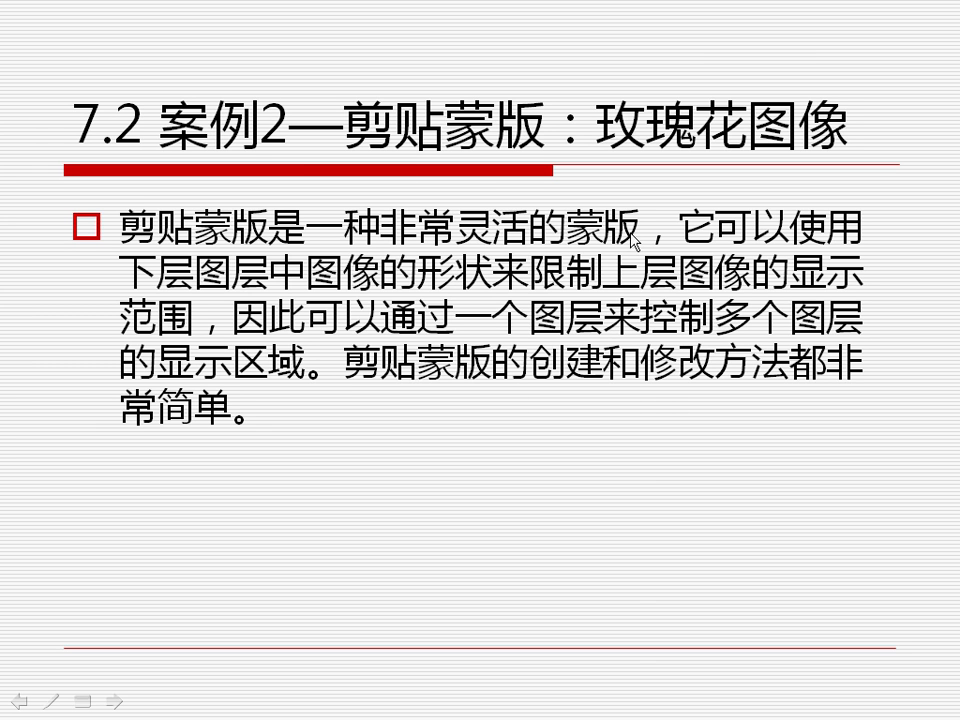
Switch to Photoshop and open the image 图2.jpg from the ch07 folder
key("alt+Tab")
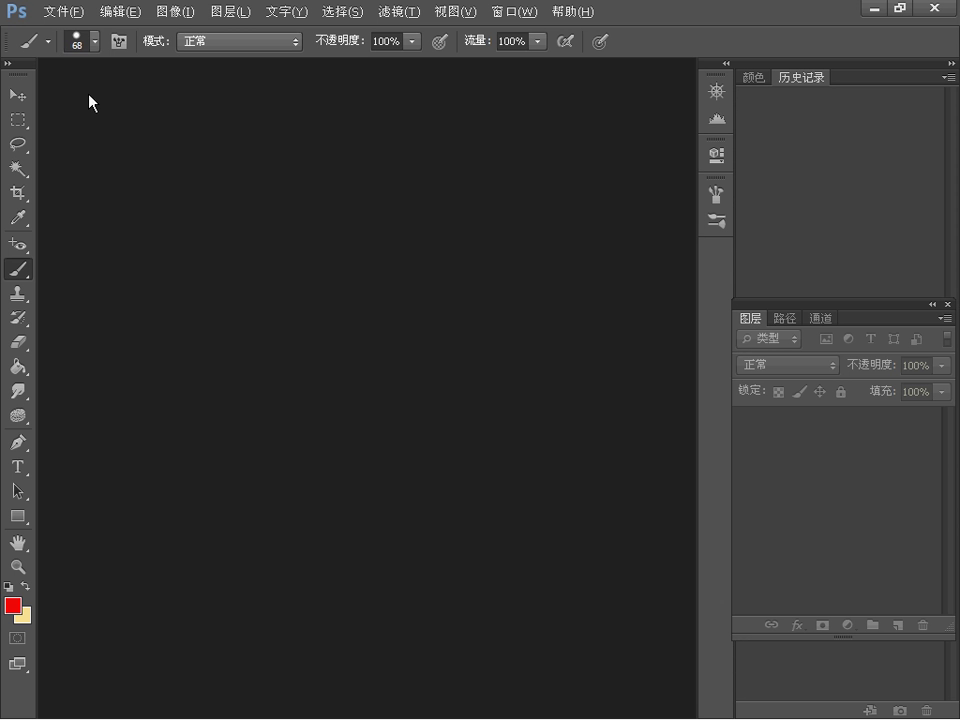
left_click(69, 14)
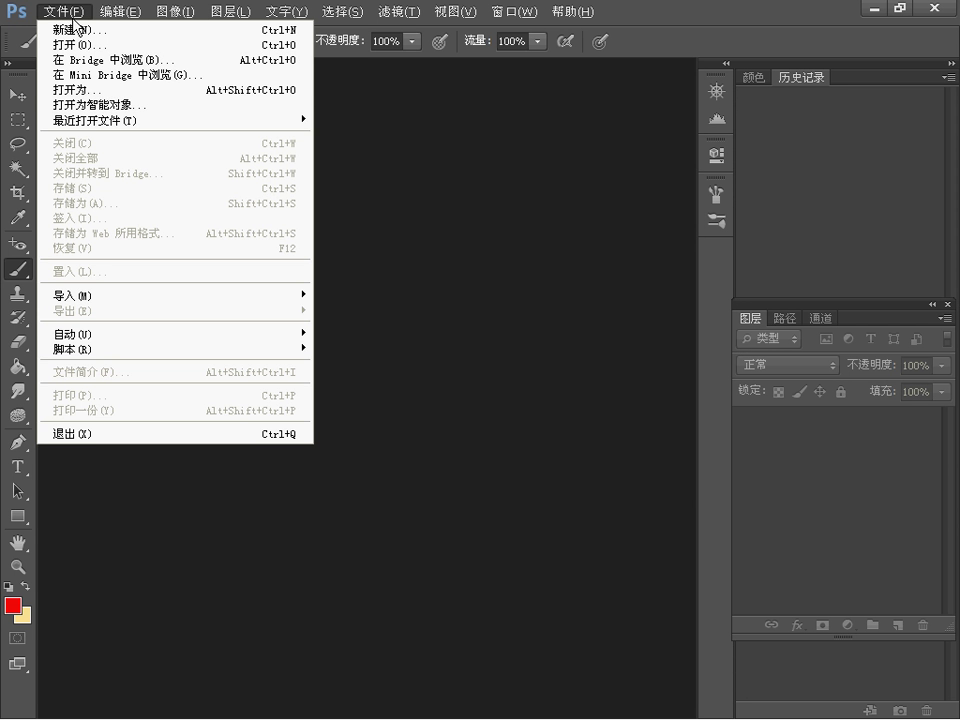
left_click(118, 44)
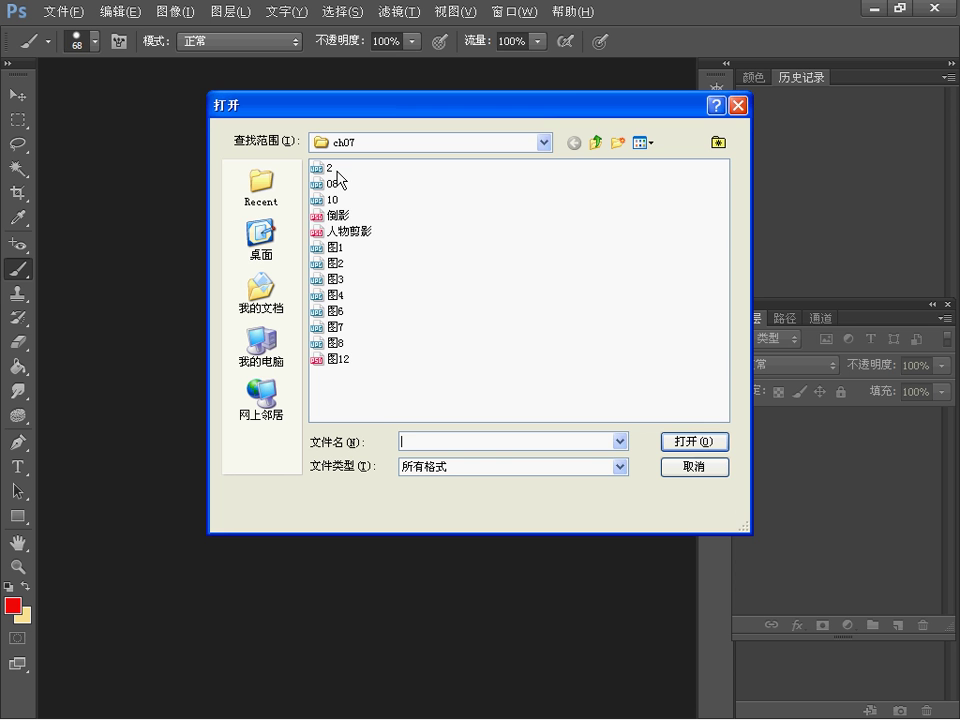
left_click(334, 262)
left_click(688, 446)
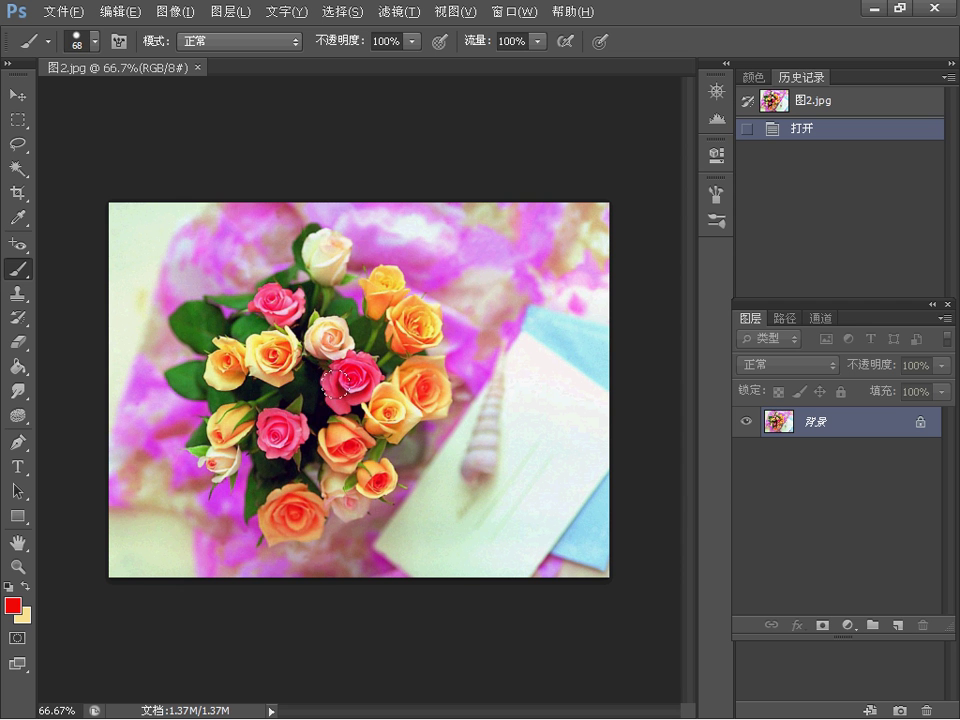
Add a new layer and draw a heart custom shape over the rose bouquet, about 340 by 365 px
left_click(896, 627)
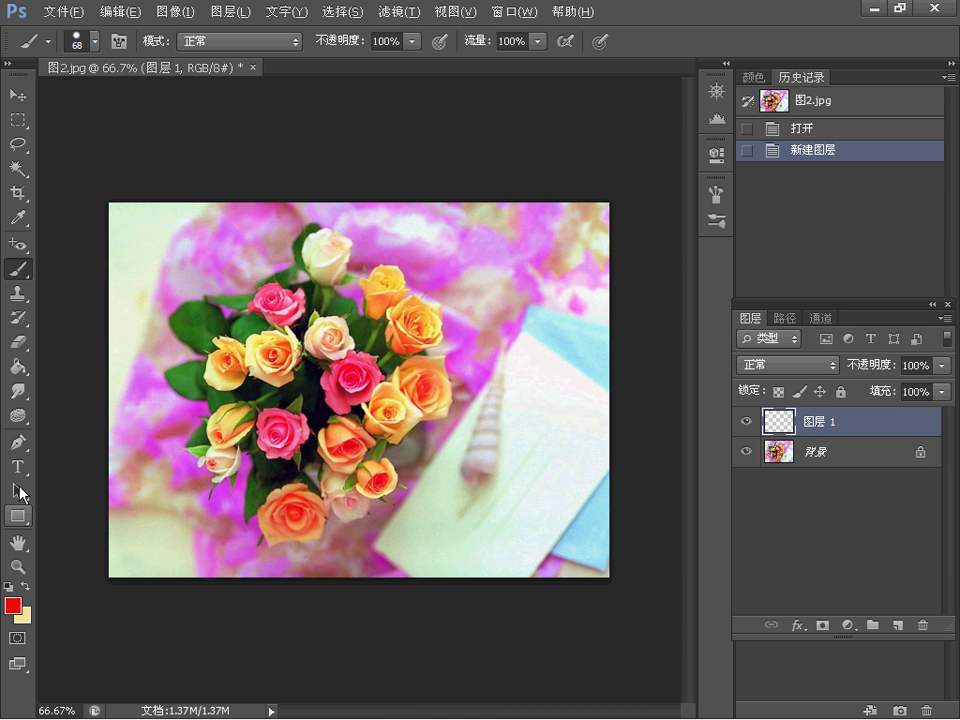
left_click(17, 518)
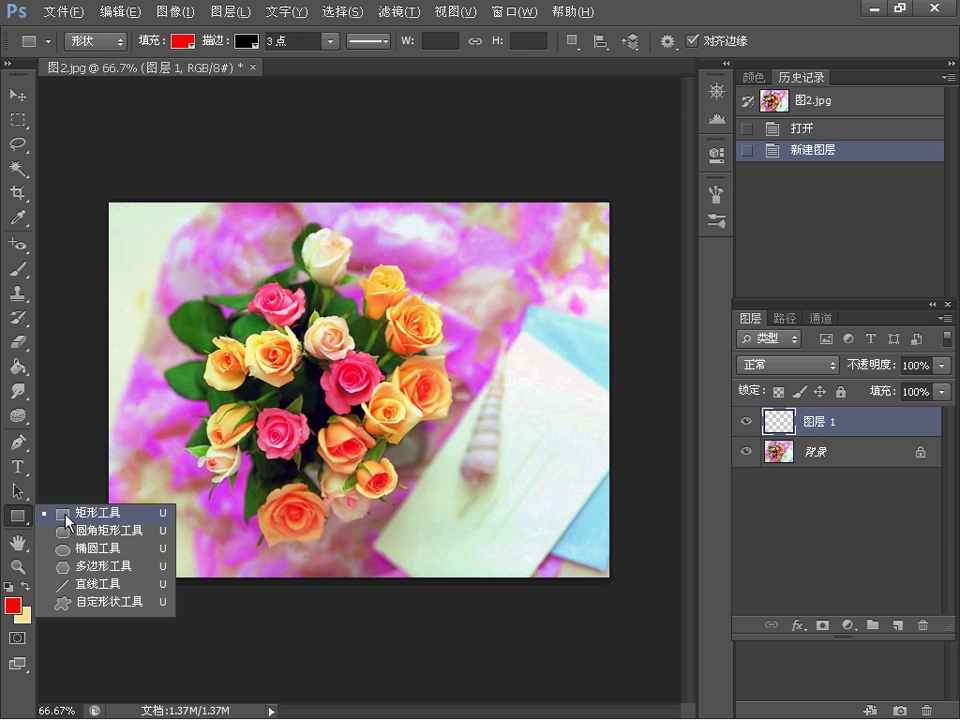
left_click(82, 605)
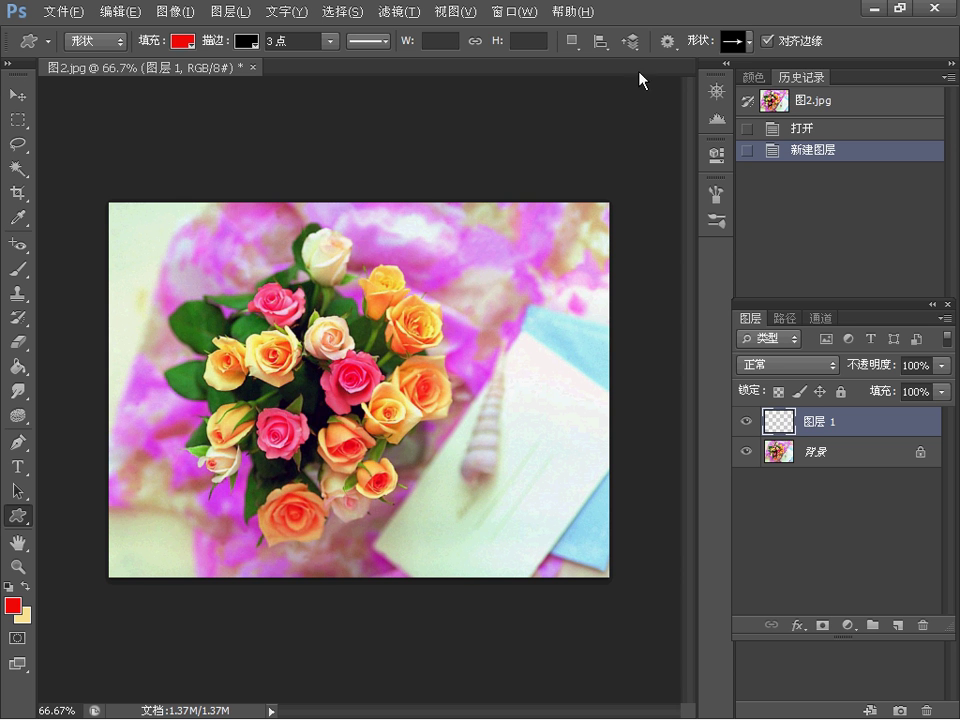
left_click(748, 43)
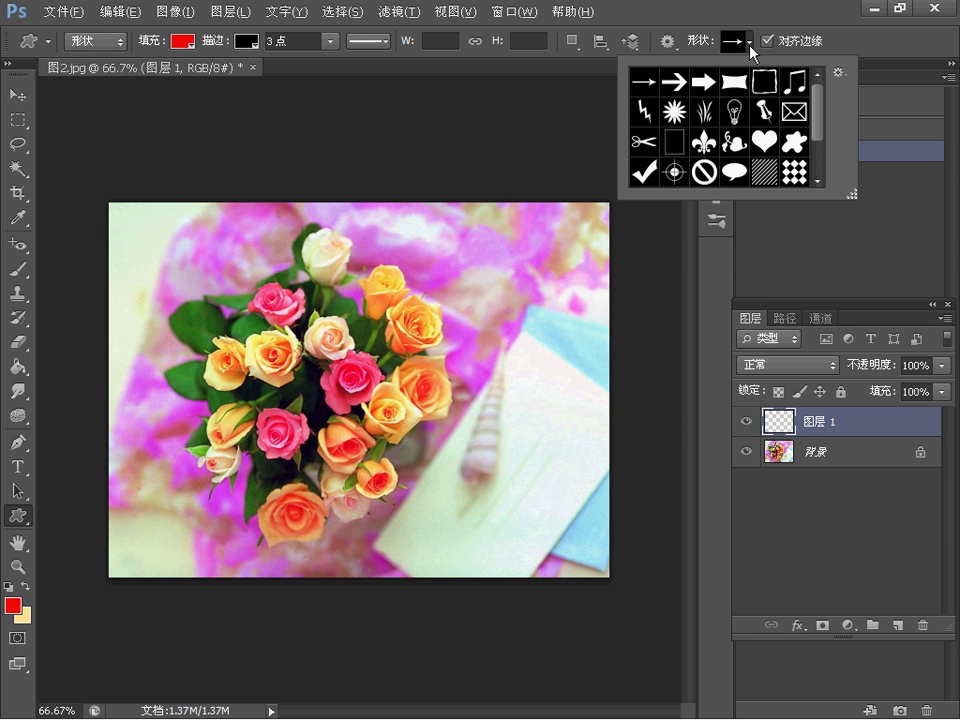
left_click(765, 146)
left_click(770, 12)
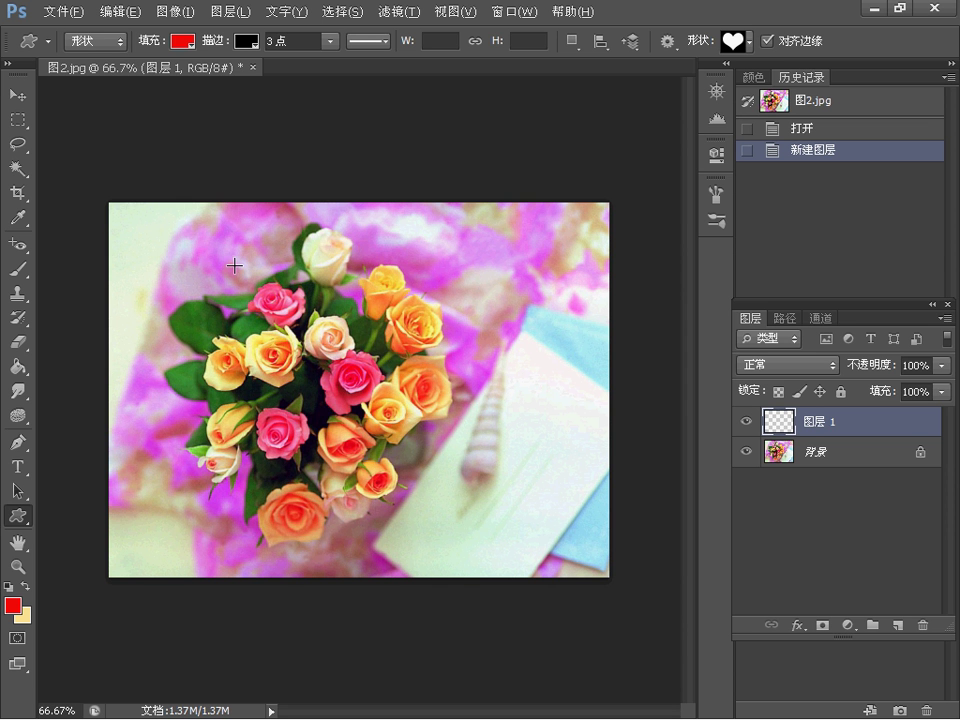
left_click_drag(197, 262, 408, 489)
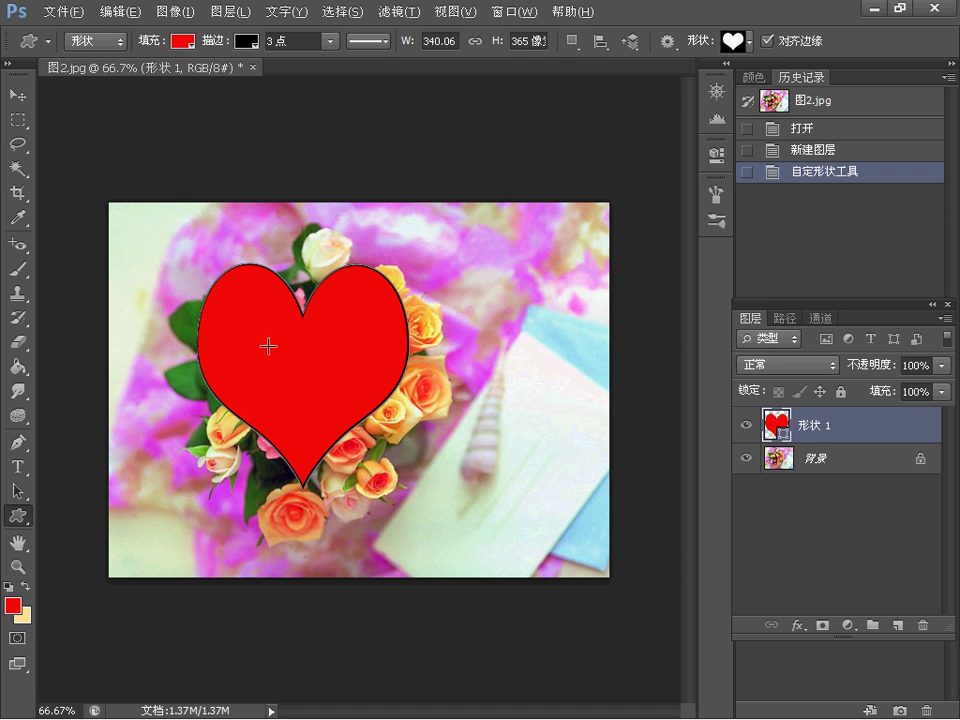
Change the heart shape's fill color to black
left_click(181, 41)
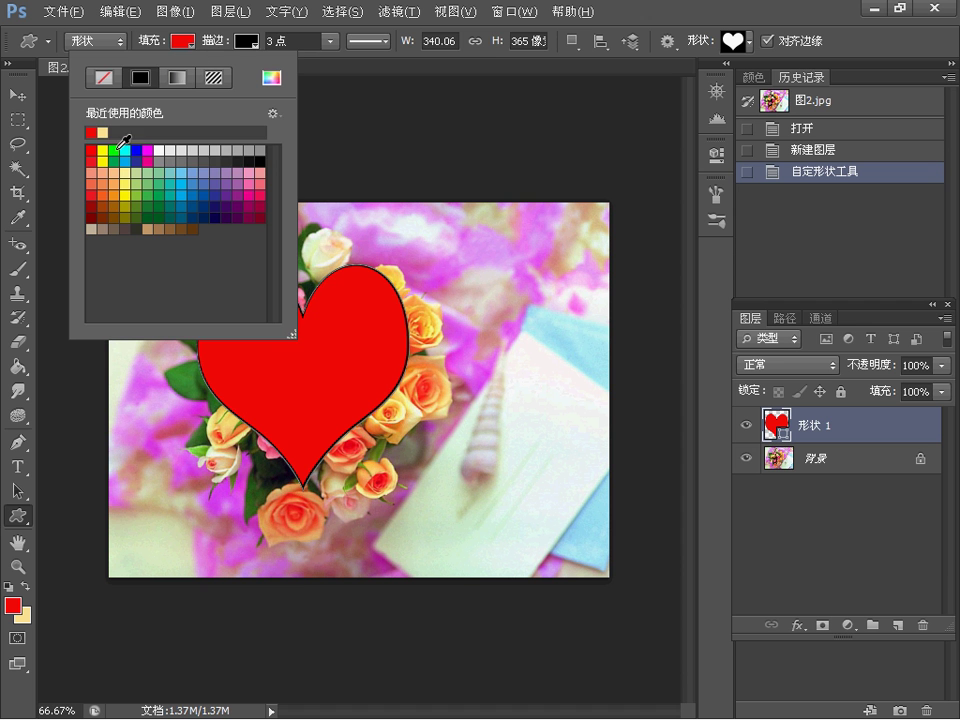
left_click(260, 149)
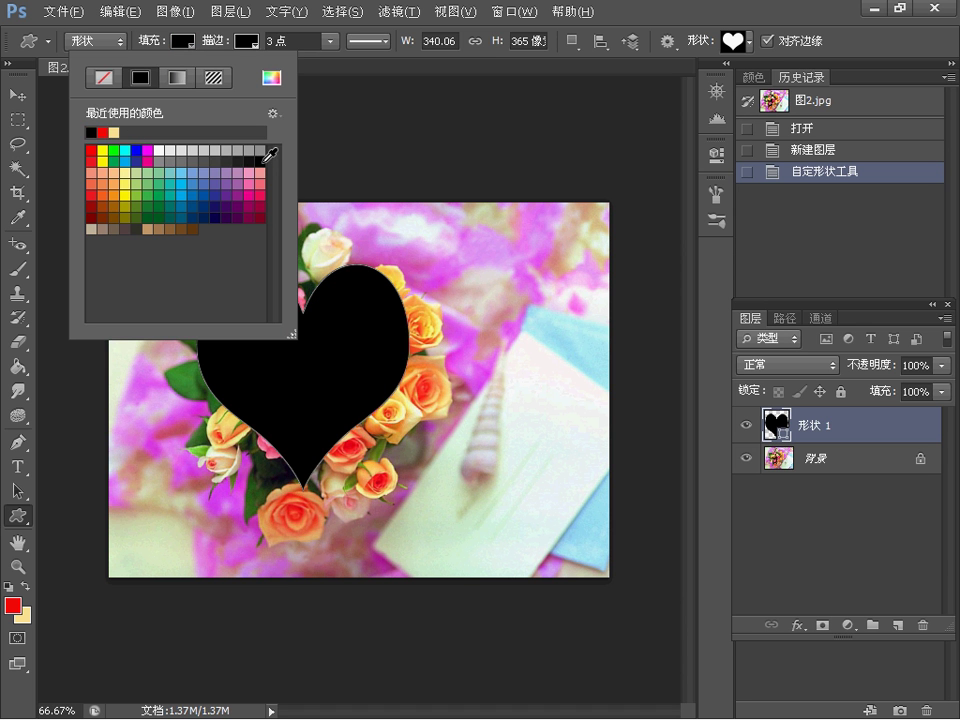
left_click(367, 132)
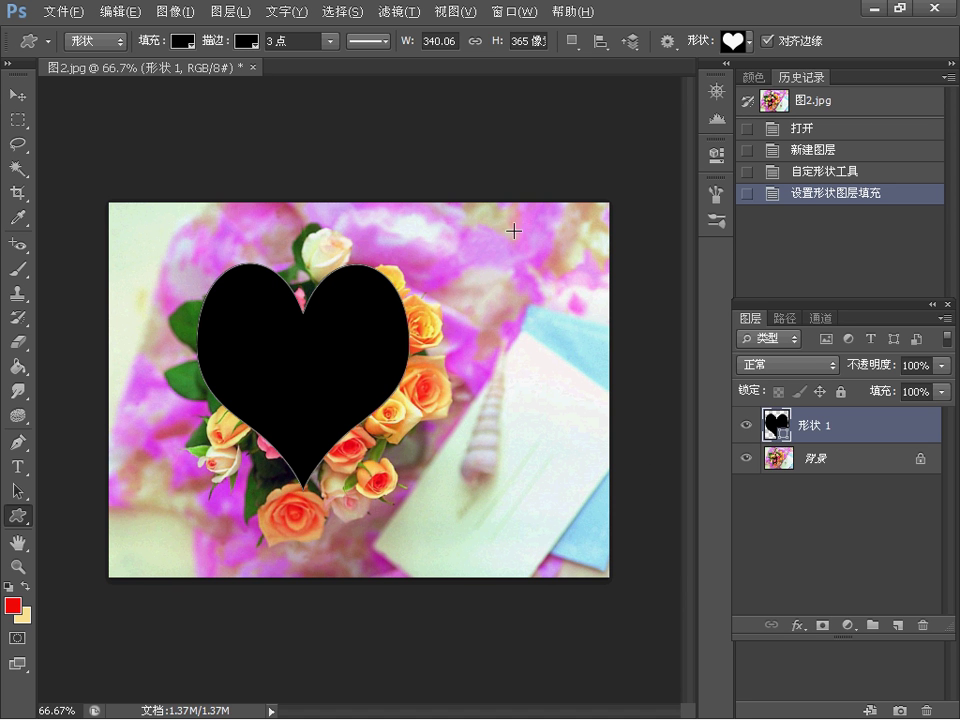
Start a vertical text line on the right part of the image, beside the heart
left_click(17, 466)
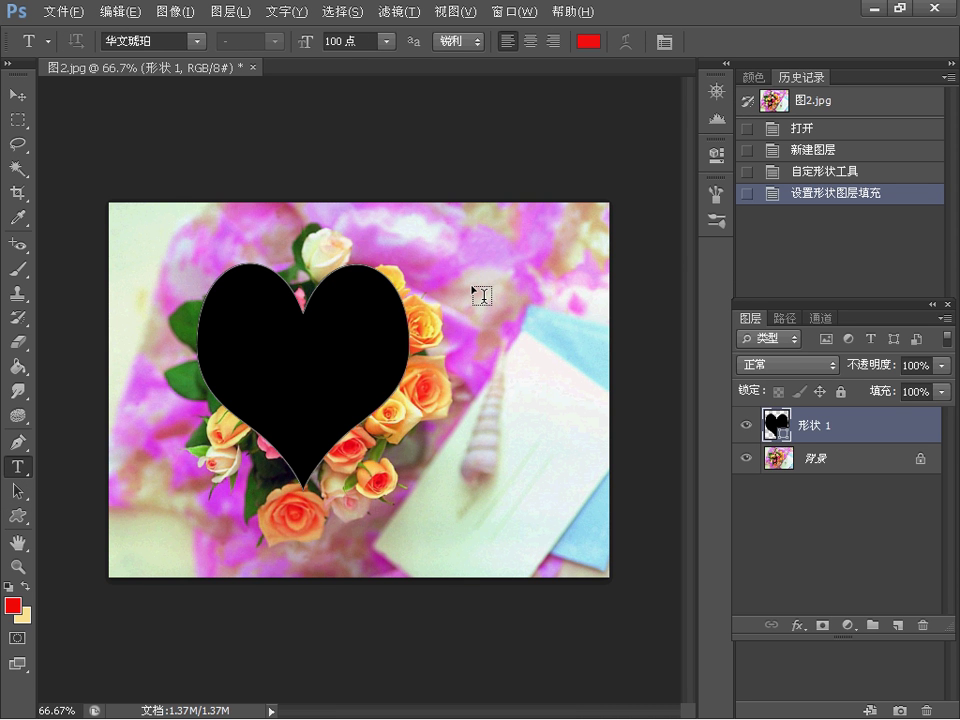
right_click(18, 466)
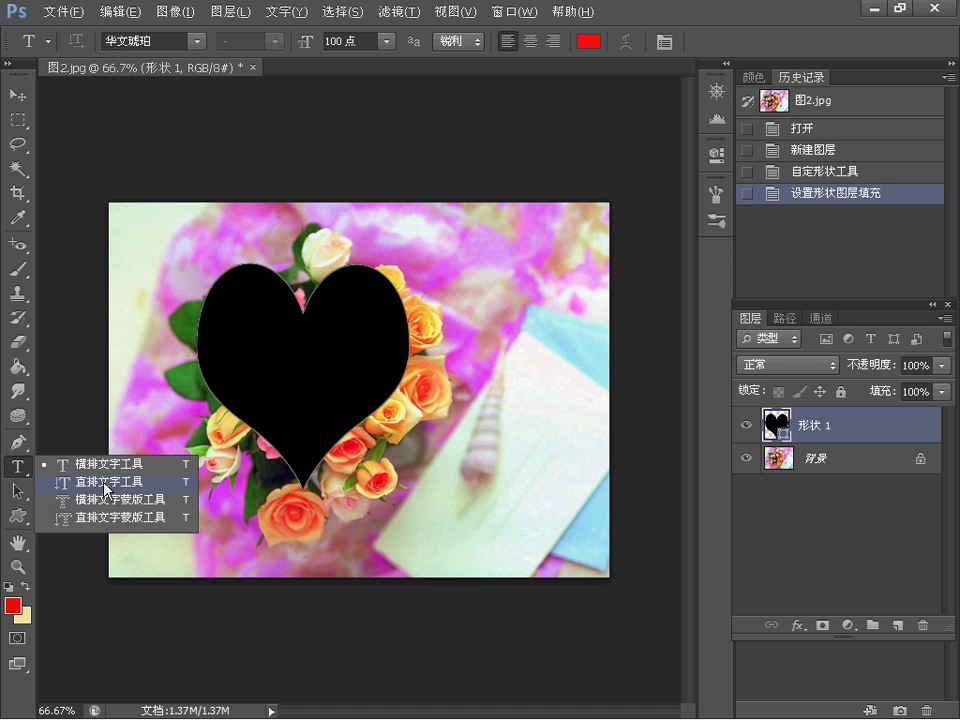
left_click(106, 489)
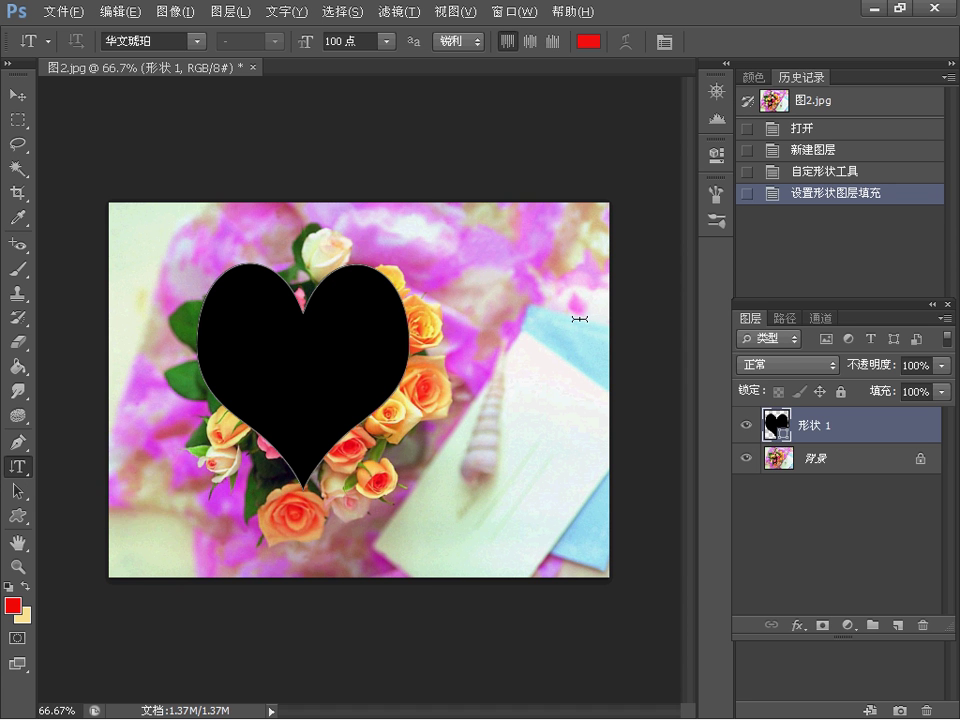
left_click(563, 291)
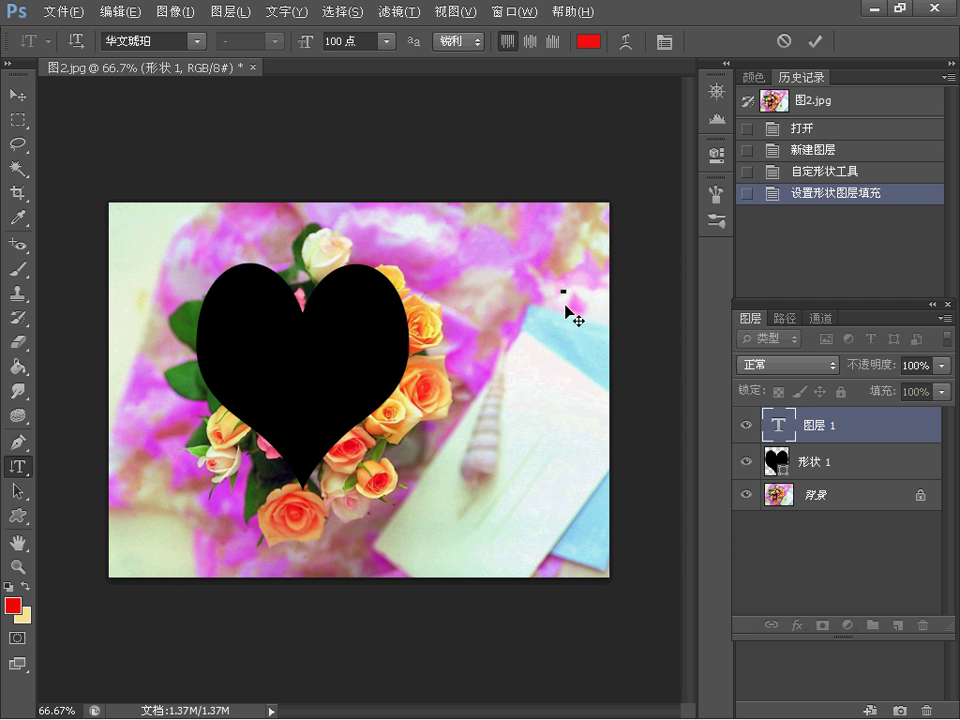
type("ai")
type("ao")
key("BackSpace")
key("BackSpace")
key("BackSpace")
key("BackSpace")
Enter 娇滴滴的粉玫瑰 as the first column of the vertical text
type("jiaodidi")
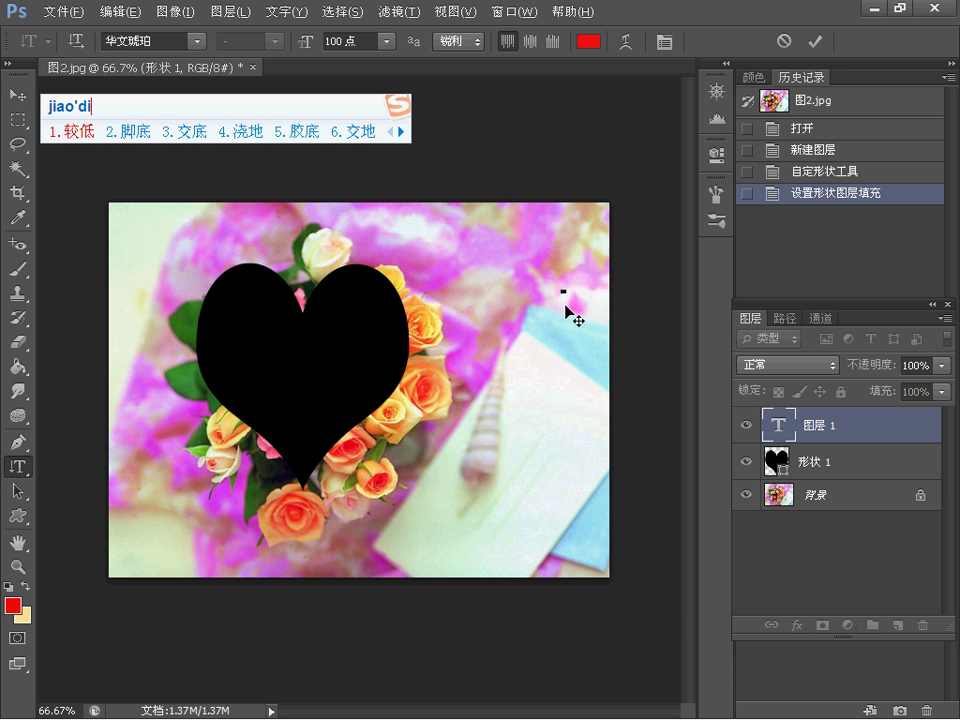
key("space")
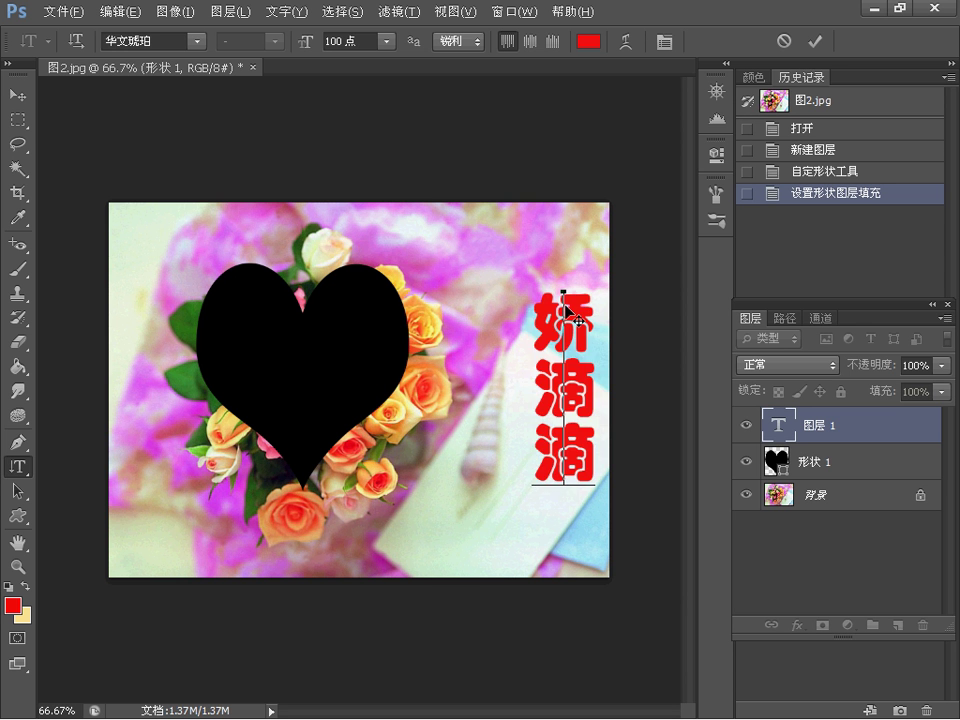
type("d")
key("space")
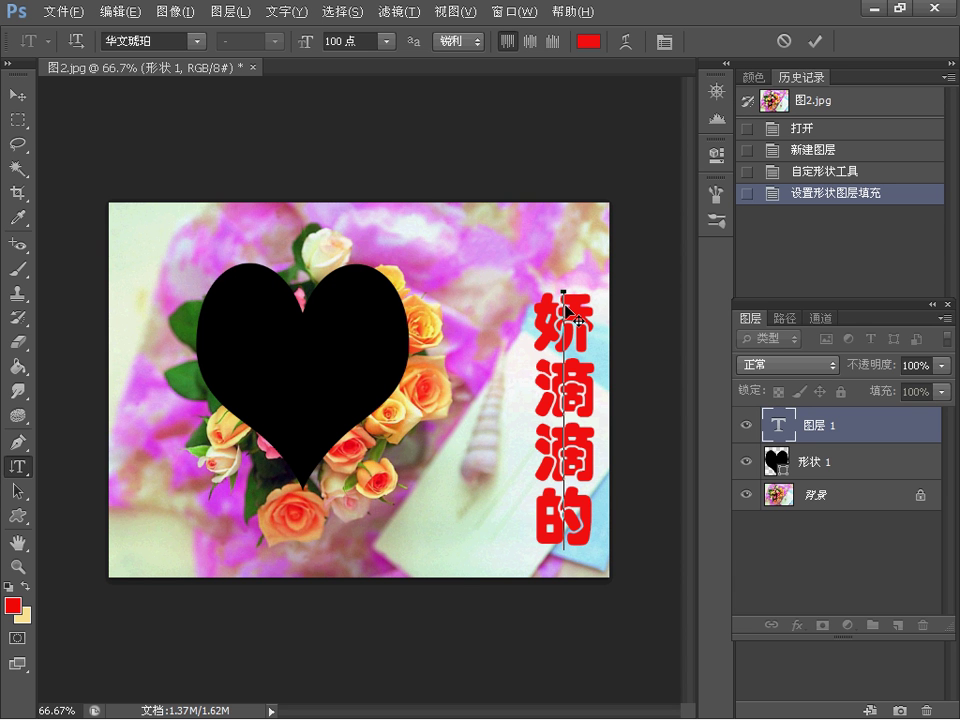
type("fenmeigui")
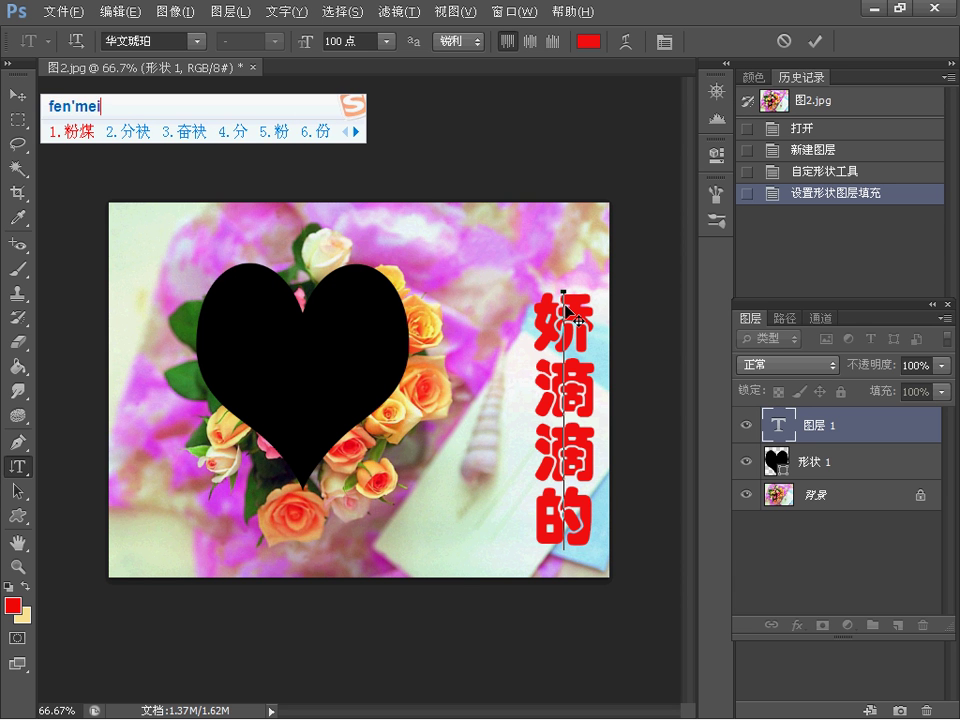
key("space")
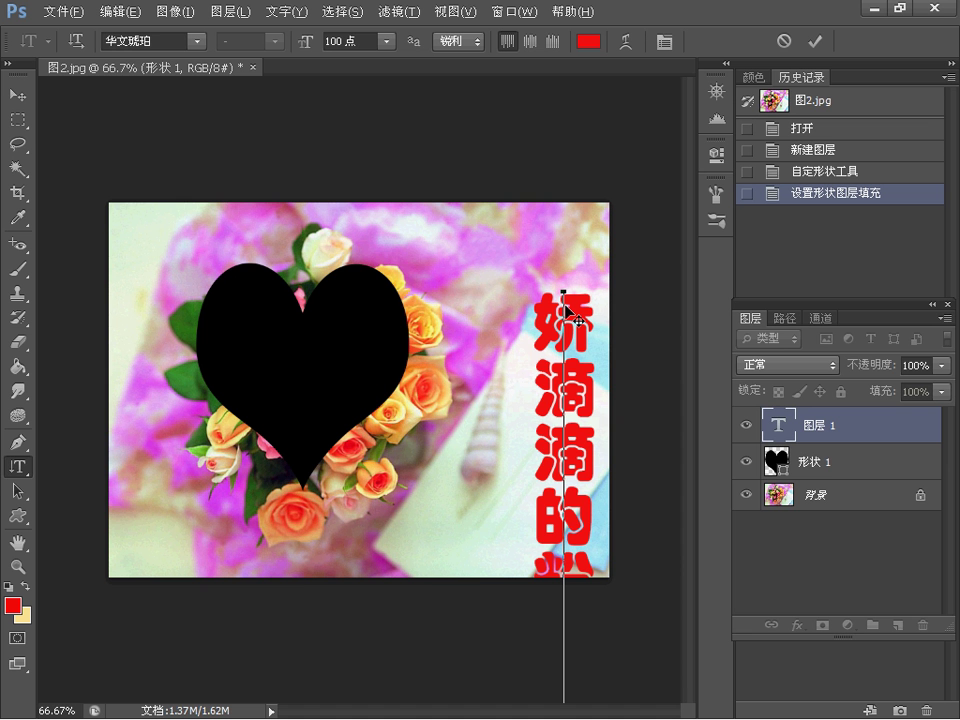
Add 羞答答的女人心 as the second column of the vertical text
type("xiudada")
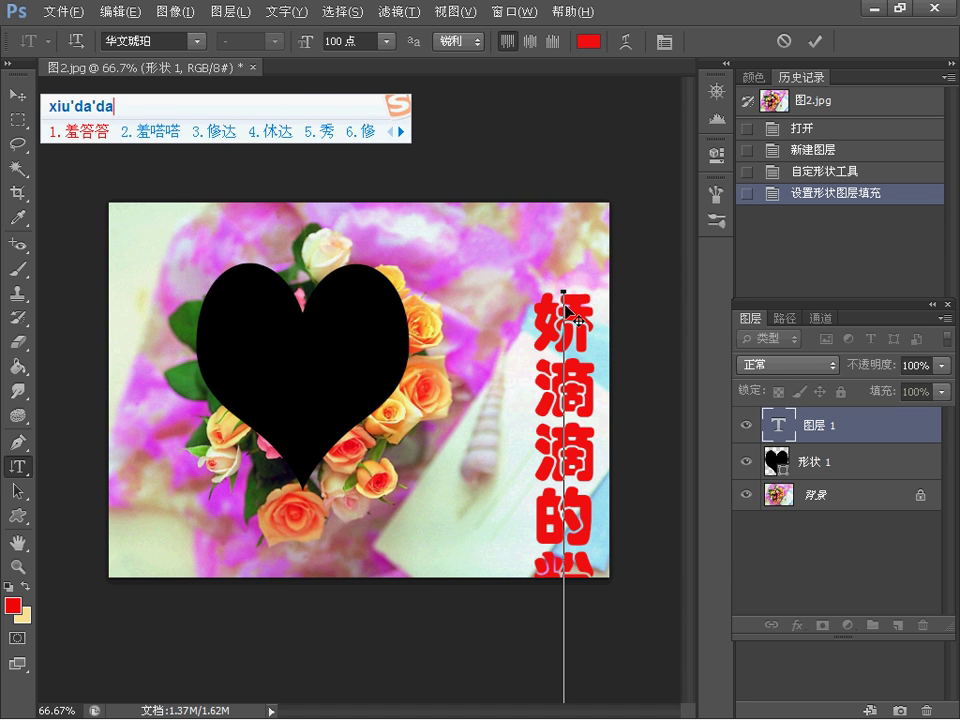
key("space")
type("d")
key("space")
type("nvren")
key("space")
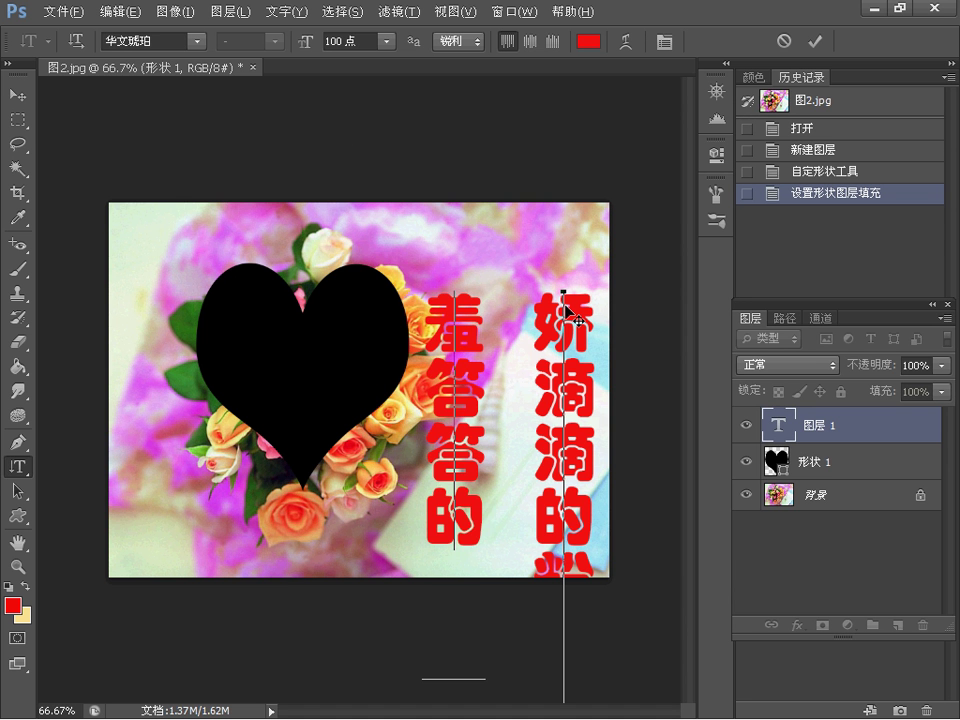
type("xin")
key("space")
Set the font size of all the vertical text to 50 points
key("ctrl")
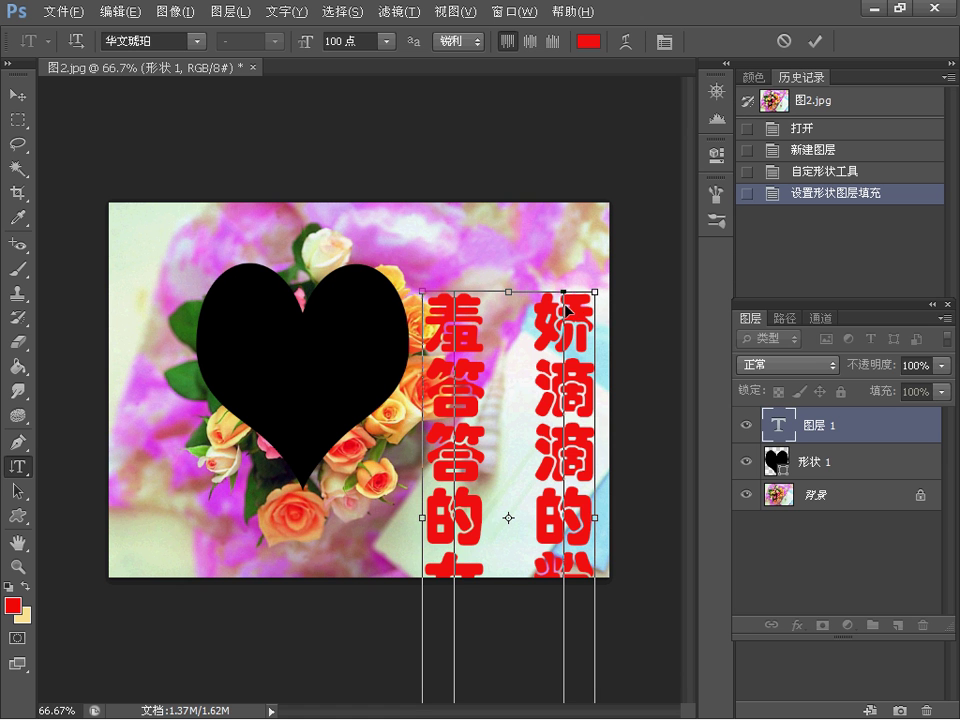
key("ctrl+a")
left_click(333, 41)
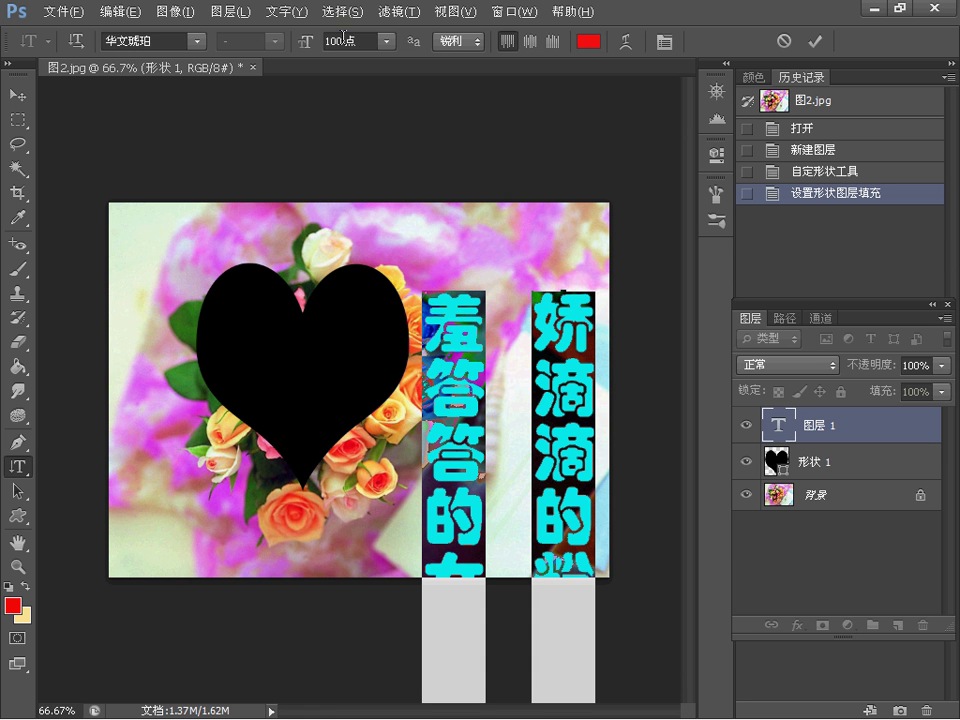
type("50")
key("Return")
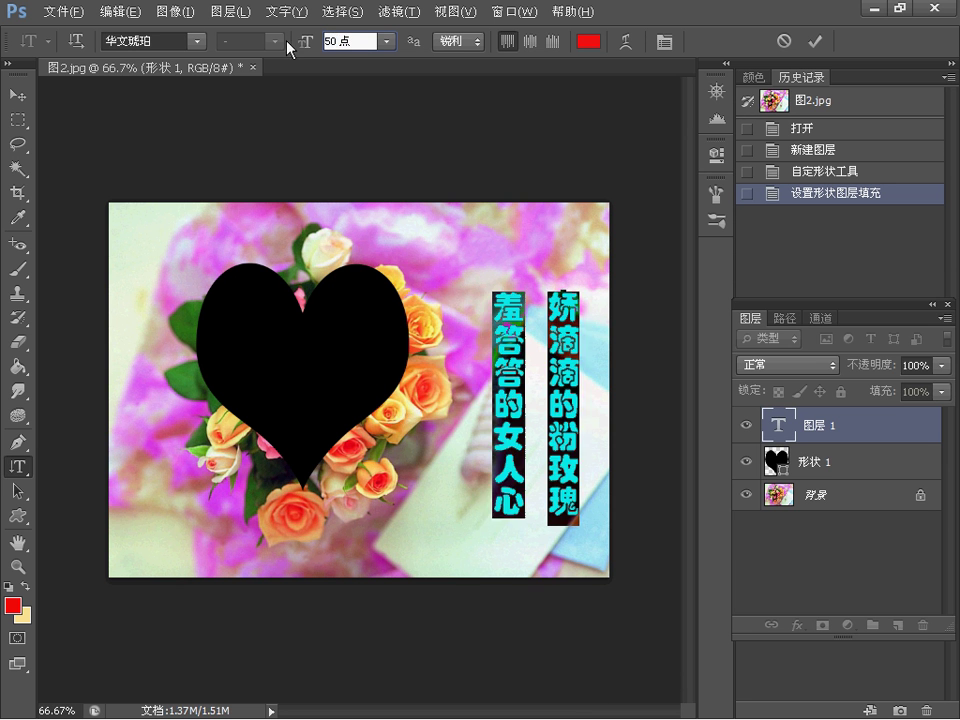
Select the vertical text from 娇 in the first column through 人 in the second column
left_click(560, 507)
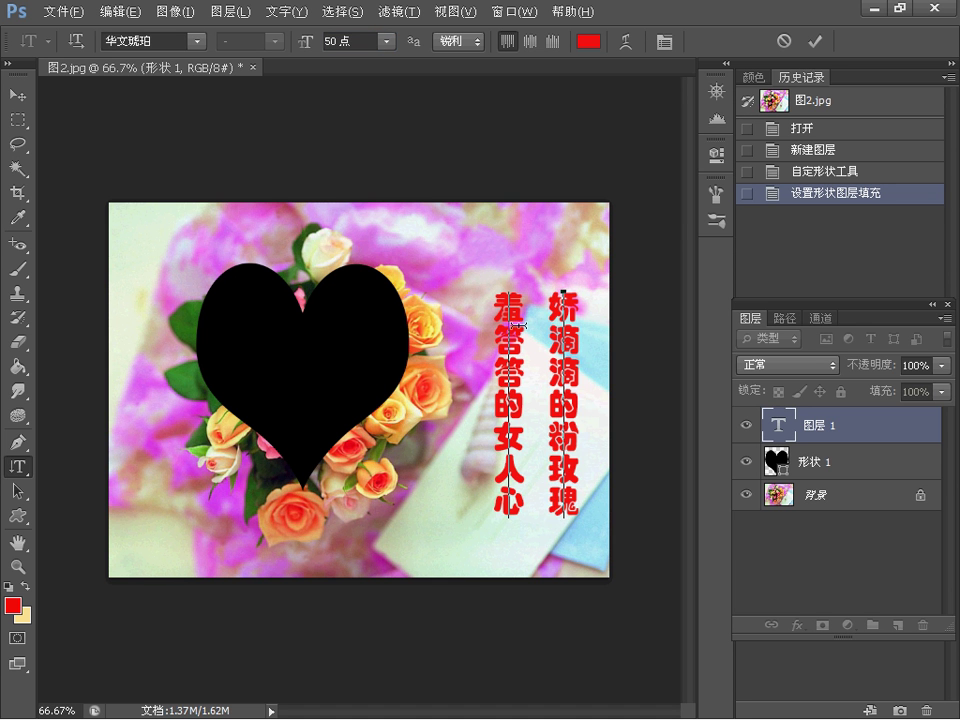
left_click_drag(565, 522, 559, 448)
left_click(578, 362)
left_click_drag(566, 300, 507, 478)
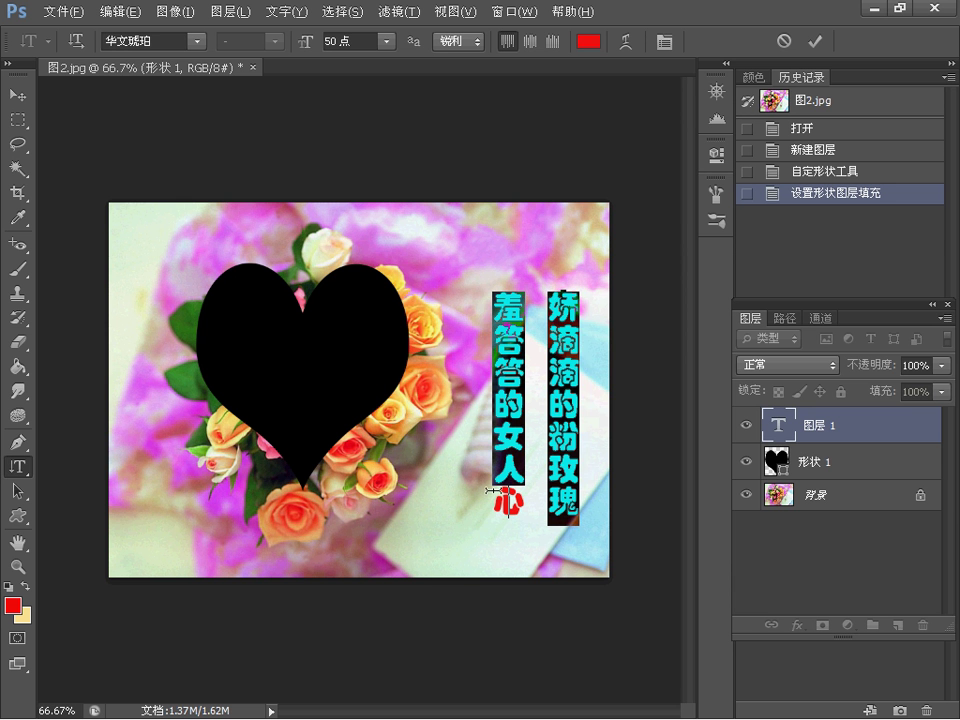
Show the character settings and place them clear of the two columns of vertical text
left_click(514, 14)
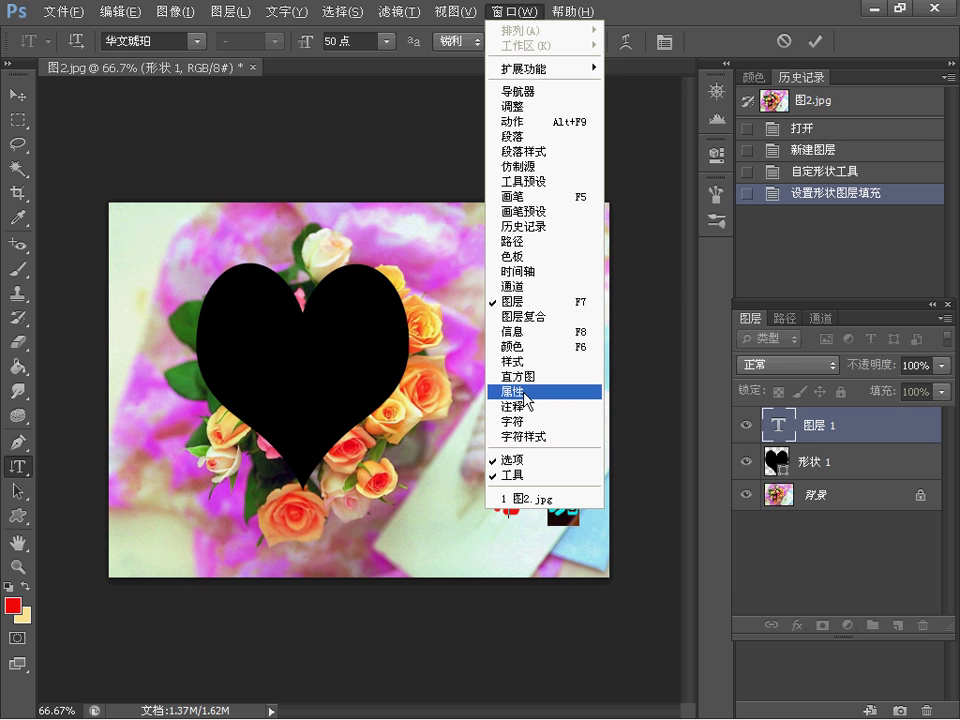
left_click(525, 422)
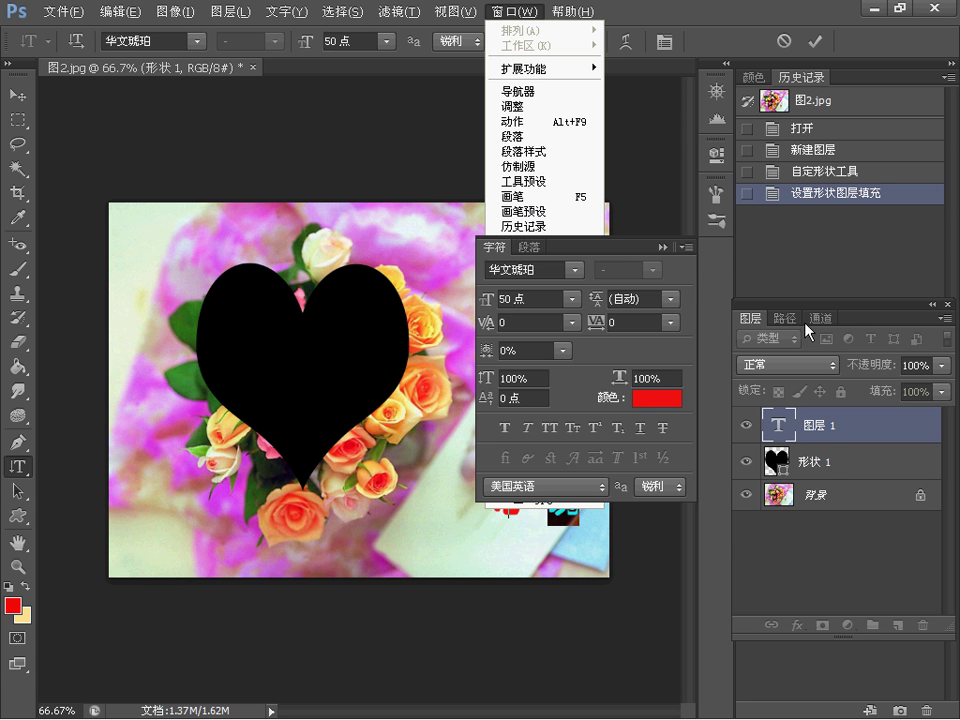
left_click_drag(583, 256, 732, 262)
left_click_drag(803, 228, 820, 236)
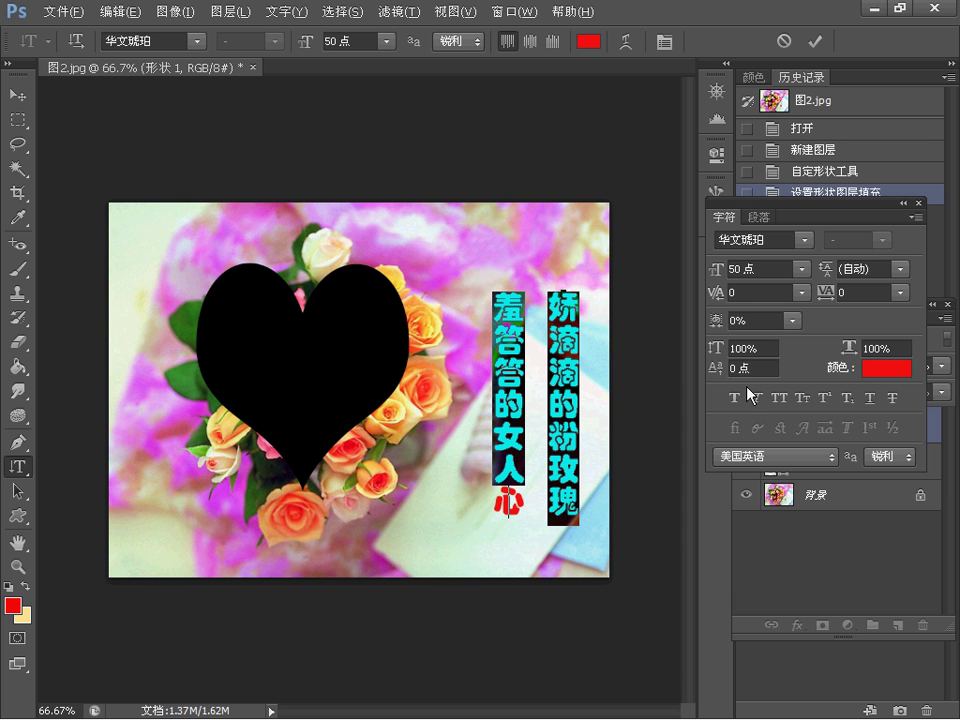
left_click(856, 292)
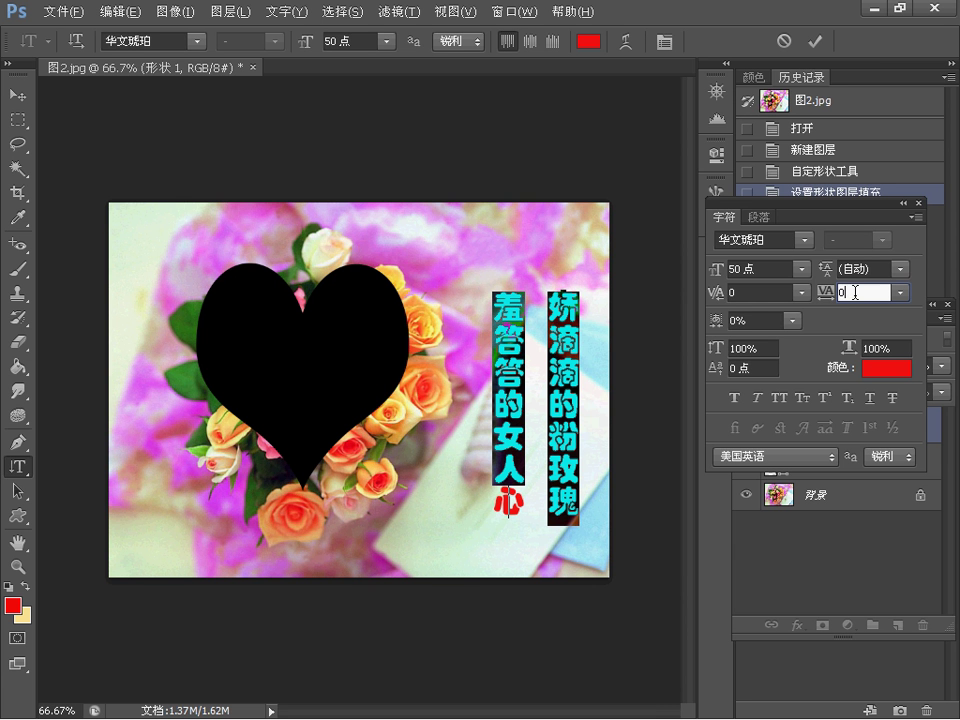
left_click(758, 217)
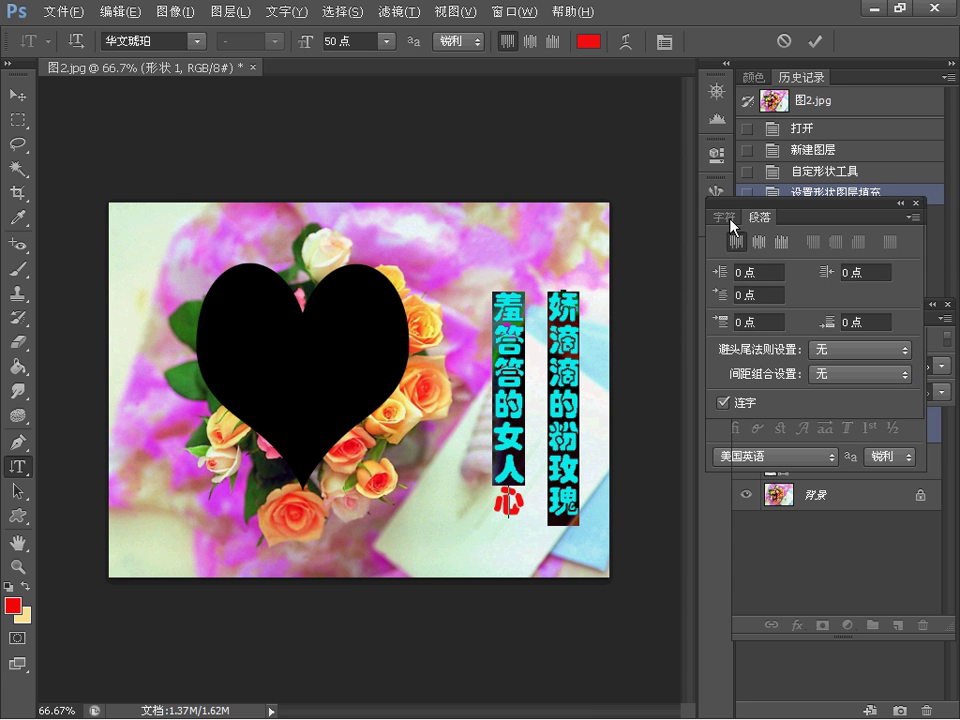
left_click(729, 219)
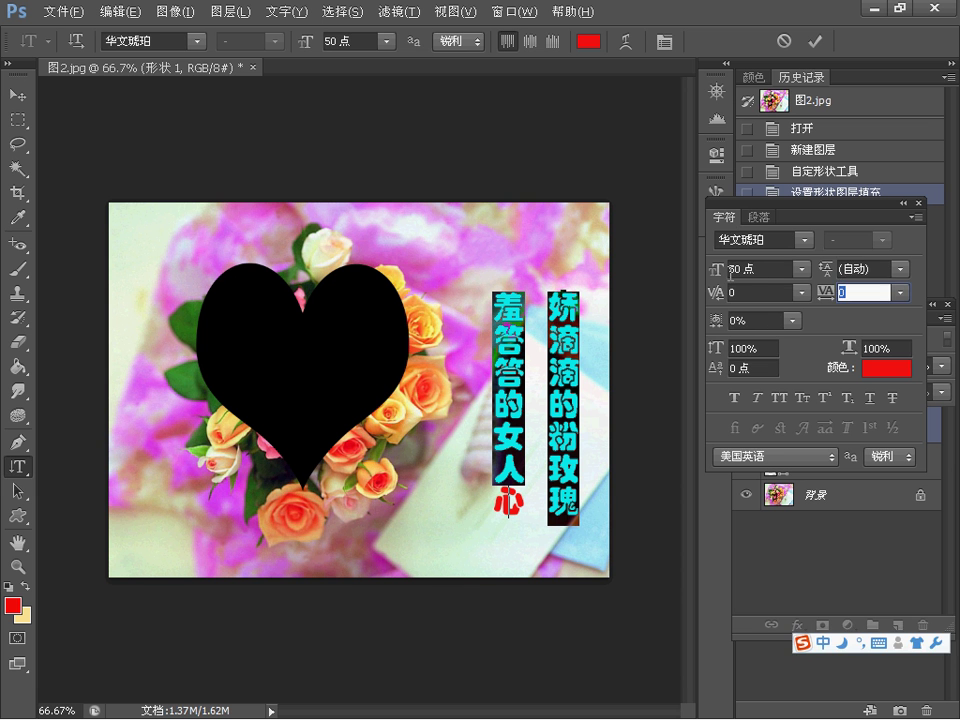
left_click(742, 270)
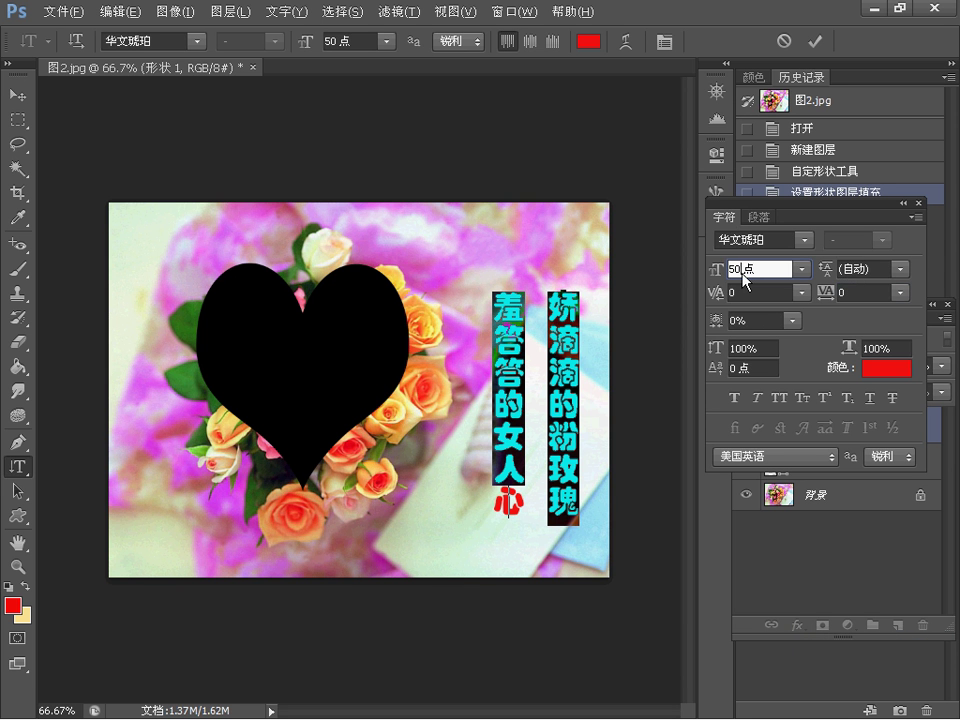
Try leading values of 18 points and 48 points on the selected vertical text
left_click(901, 270)
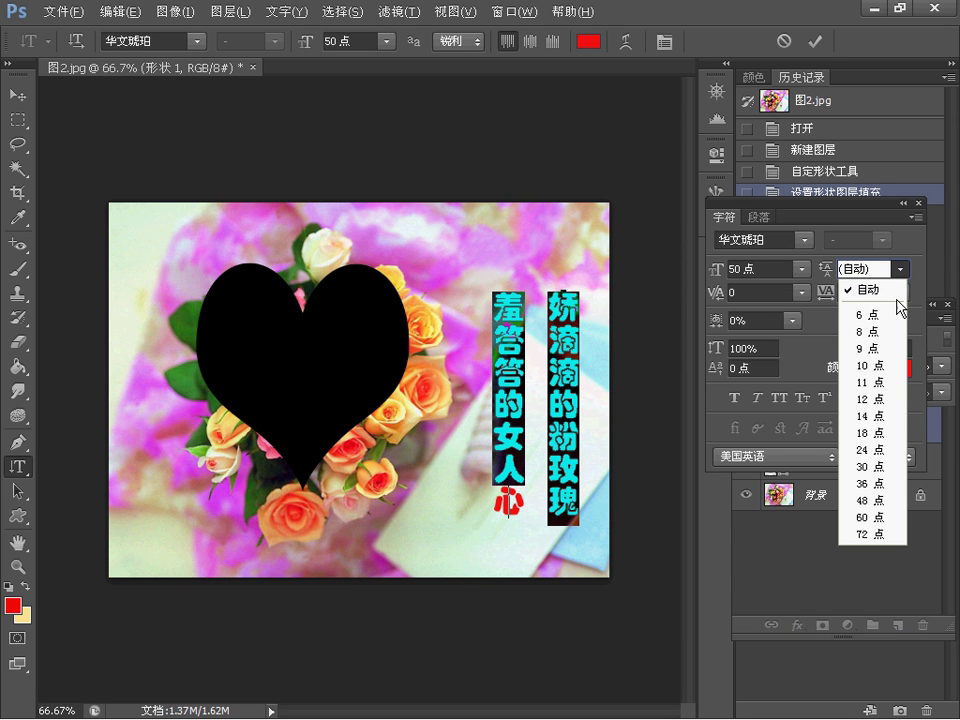
left_click(880, 433)
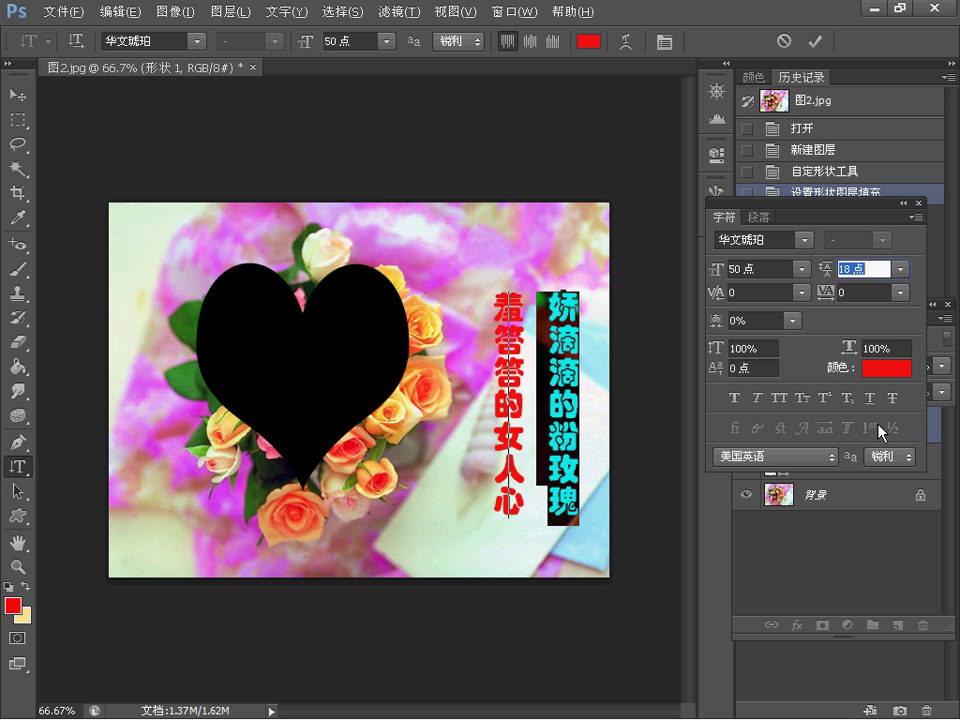
left_click(901, 270)
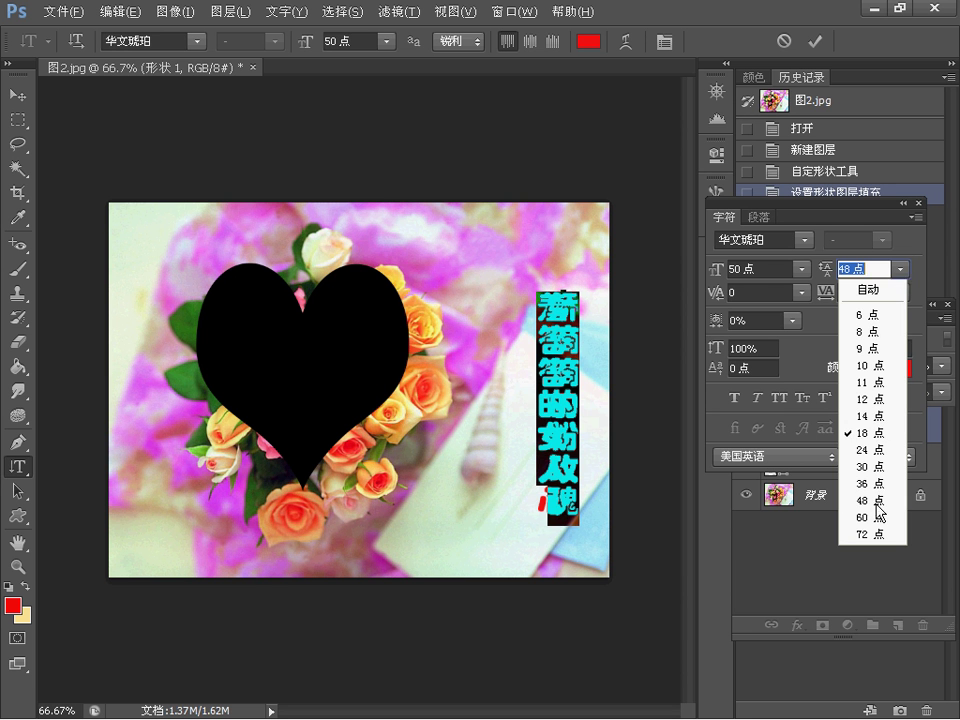
left_click(868, 500)
Set the leading of the selected vertical text to 60 points and put the character settings away
left_click(903, 271)
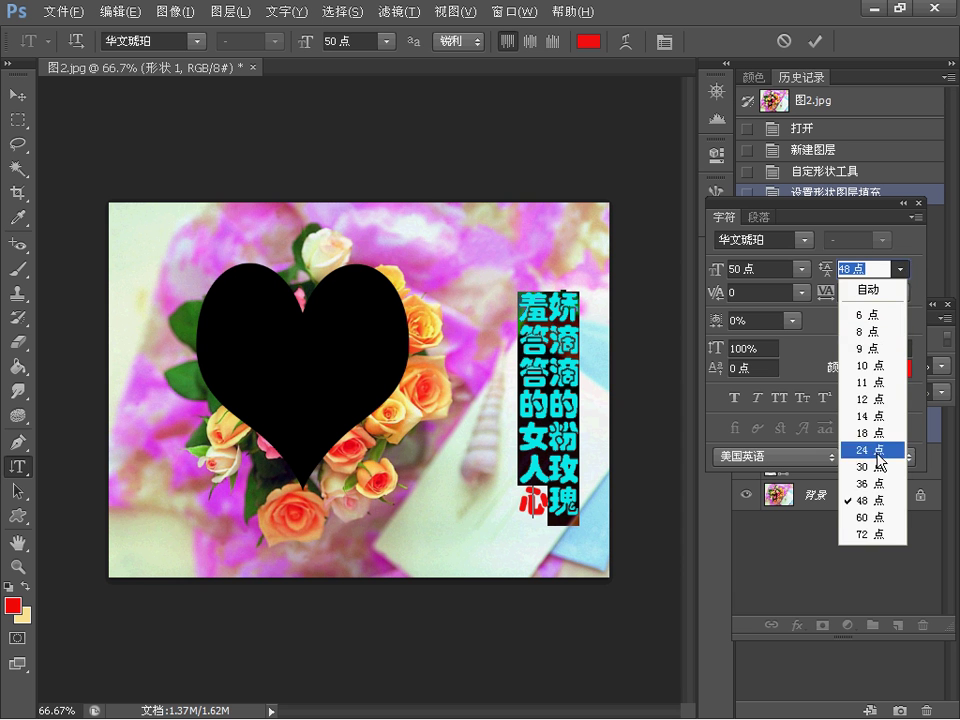
left_click(870, 518)
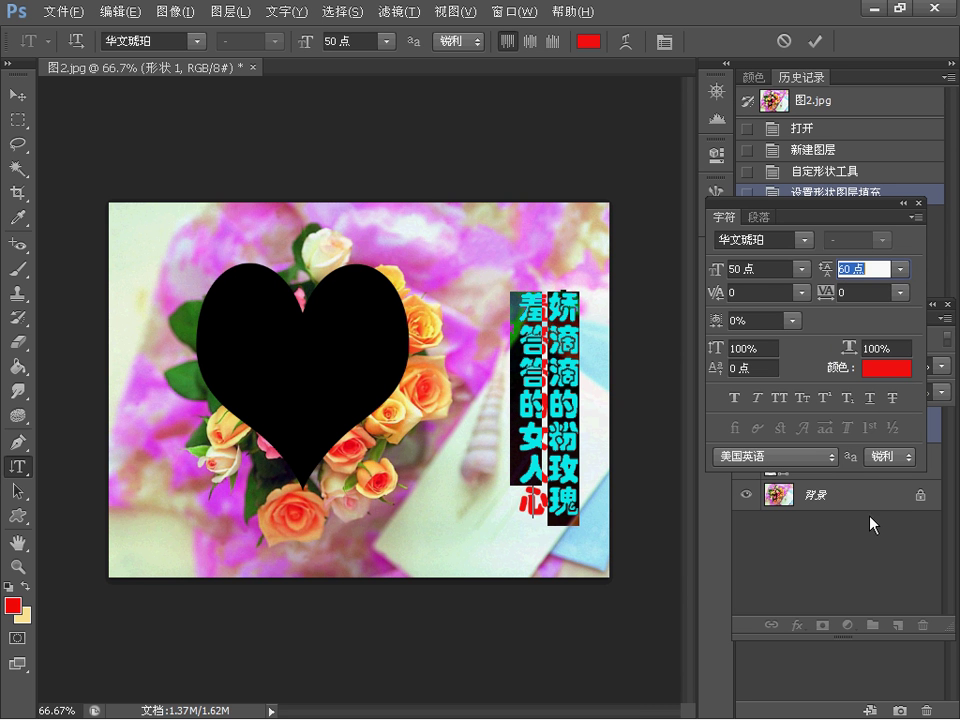
left_click(906, 204)
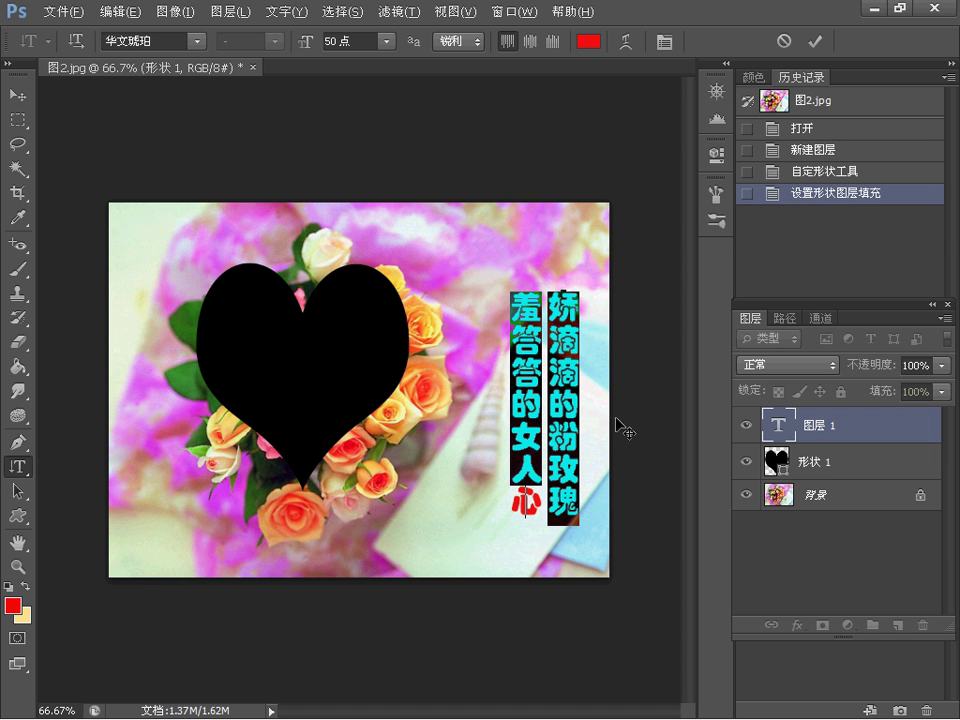
Select both full columns of vertical text and set their color to black, hex 000000
left_click(546, 411)
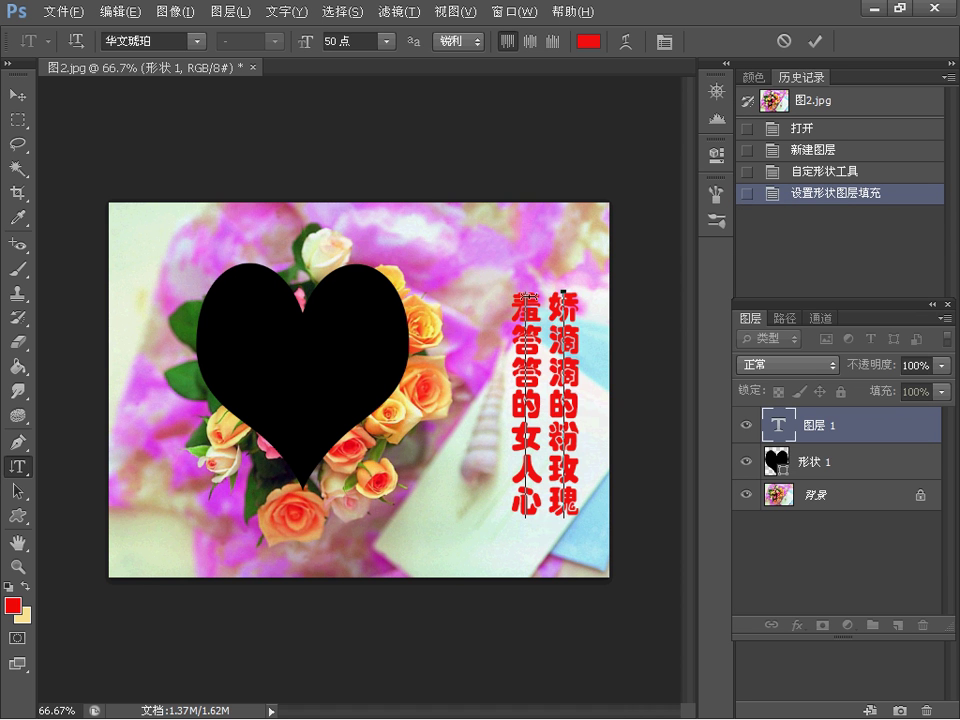
left_click_drag(541, 298, 511, 538)
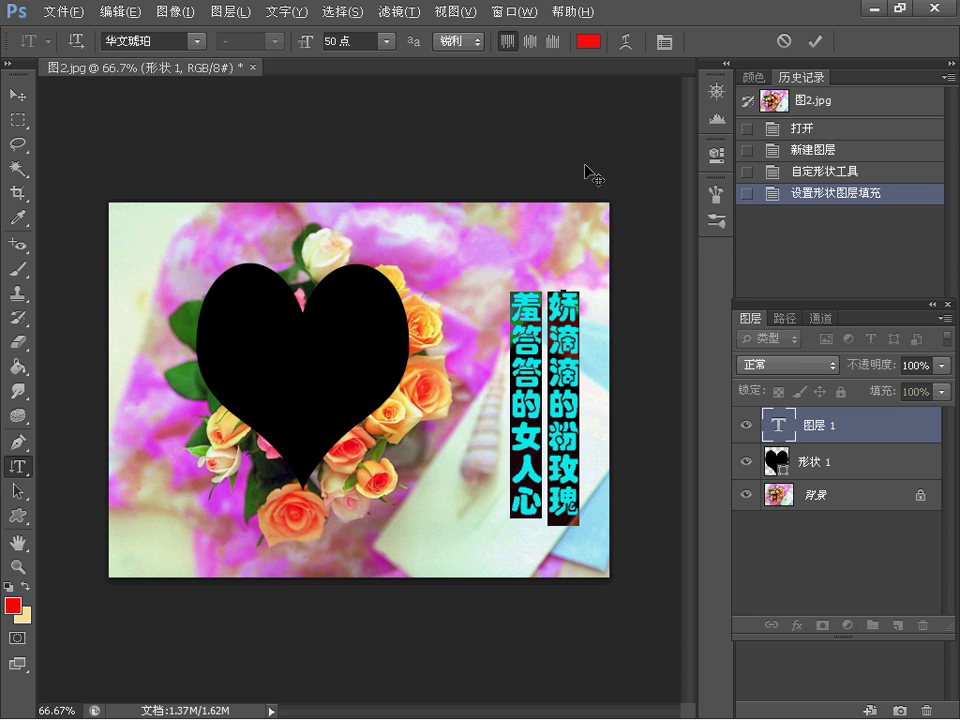
left_click(594, 46)
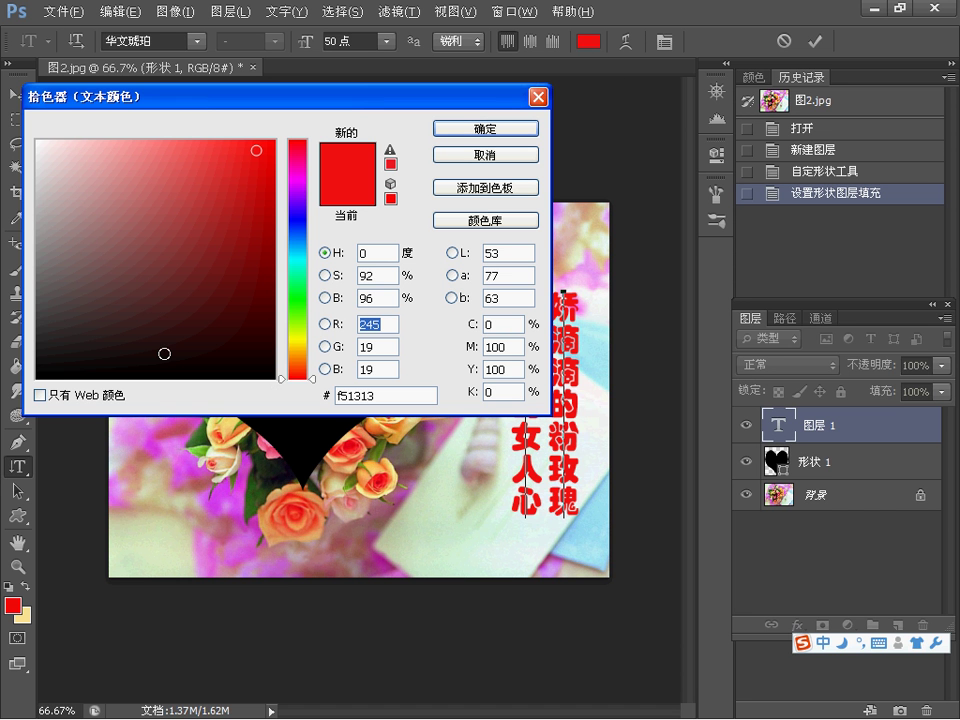
left_click(37, 376)
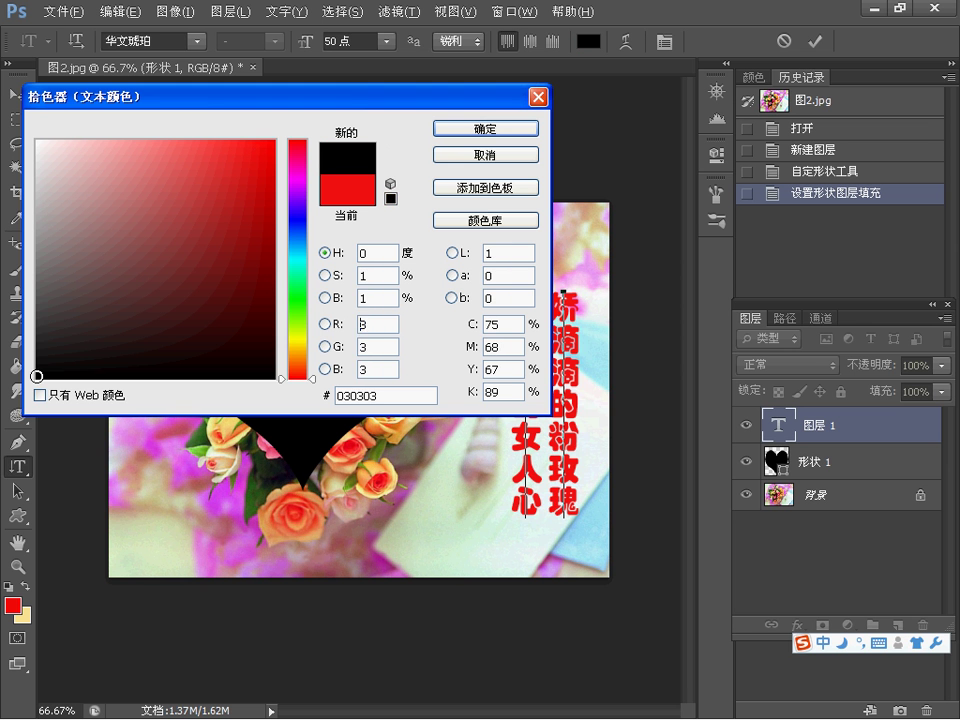
left_click(384, 327)
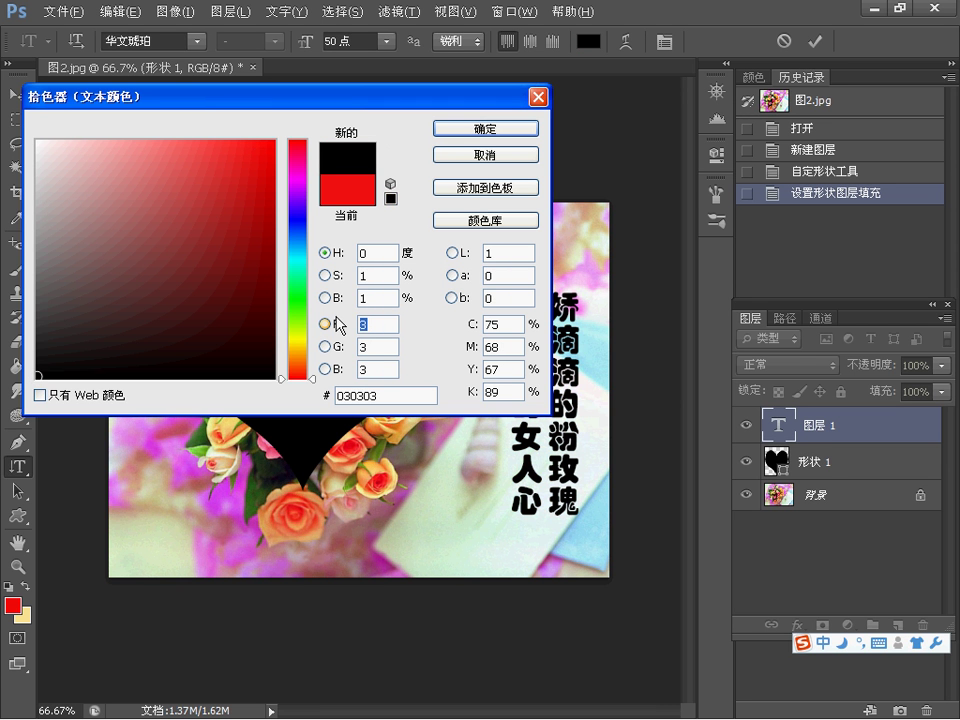
key("Tab")
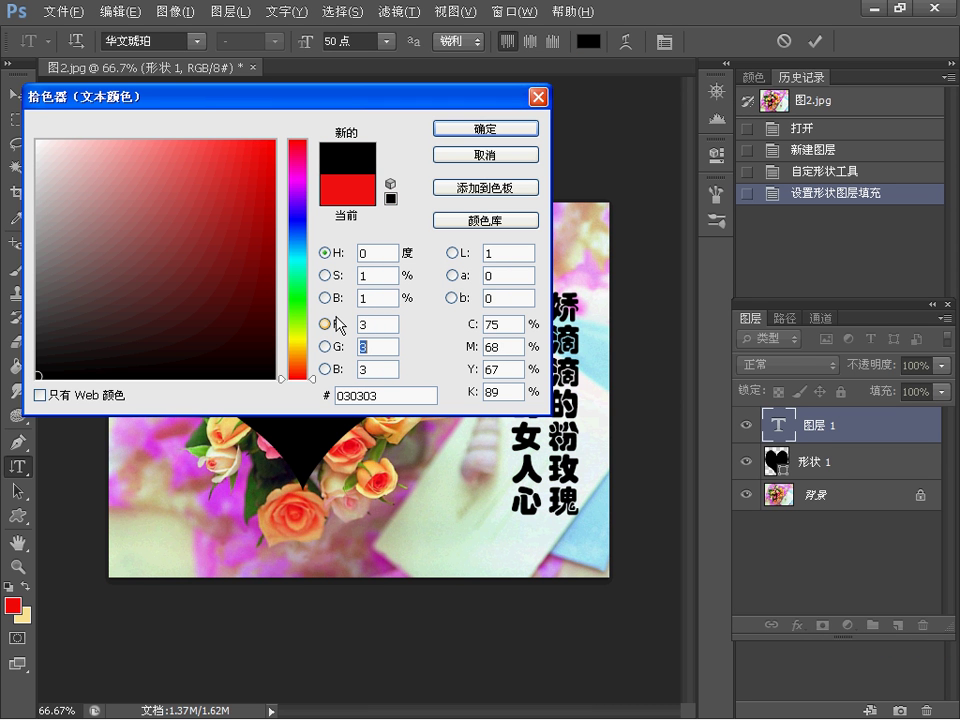
type("0")
key("Tab")
type("0")
type("0")
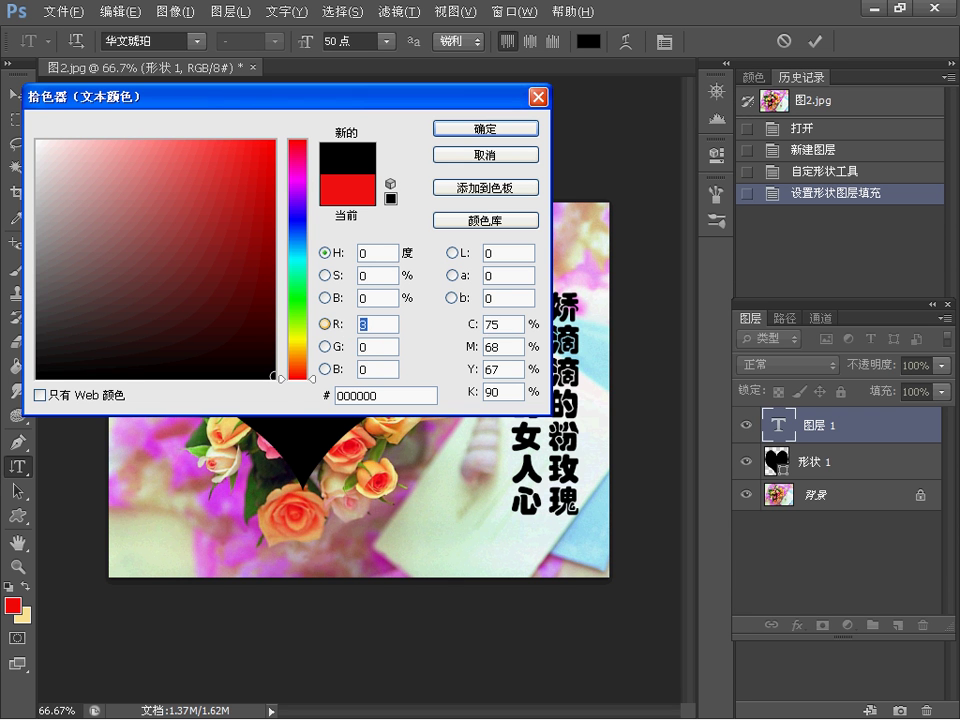
left_click(476, 128)
key("ctrl+a")
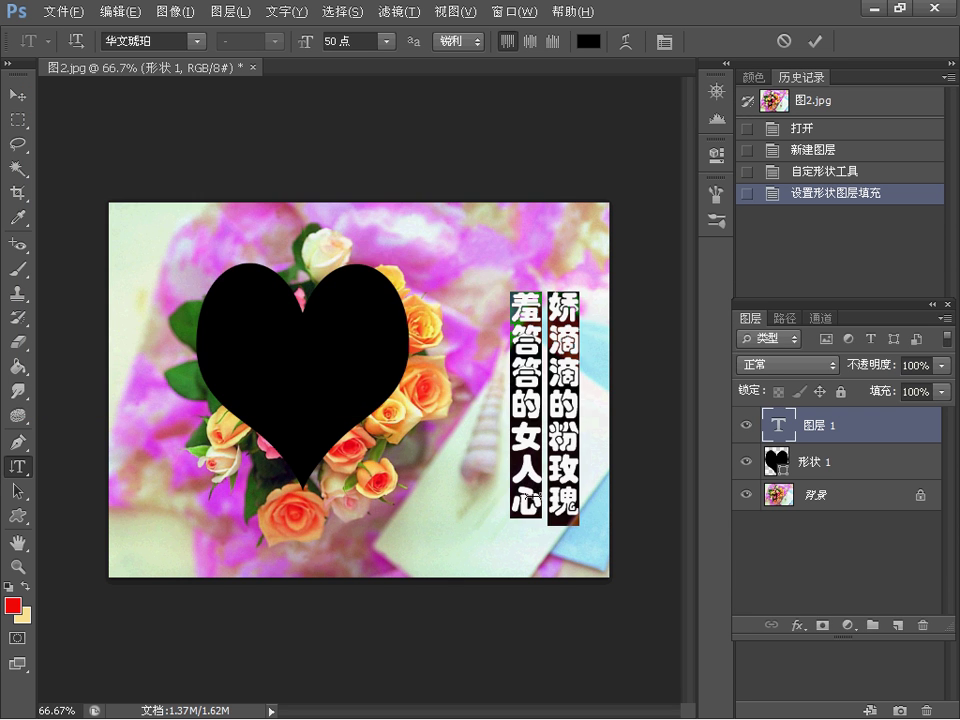
Move the two text columns slightly upward and closer to the heart, and commit the text
left_click_drag(531, 546, 520, 535)
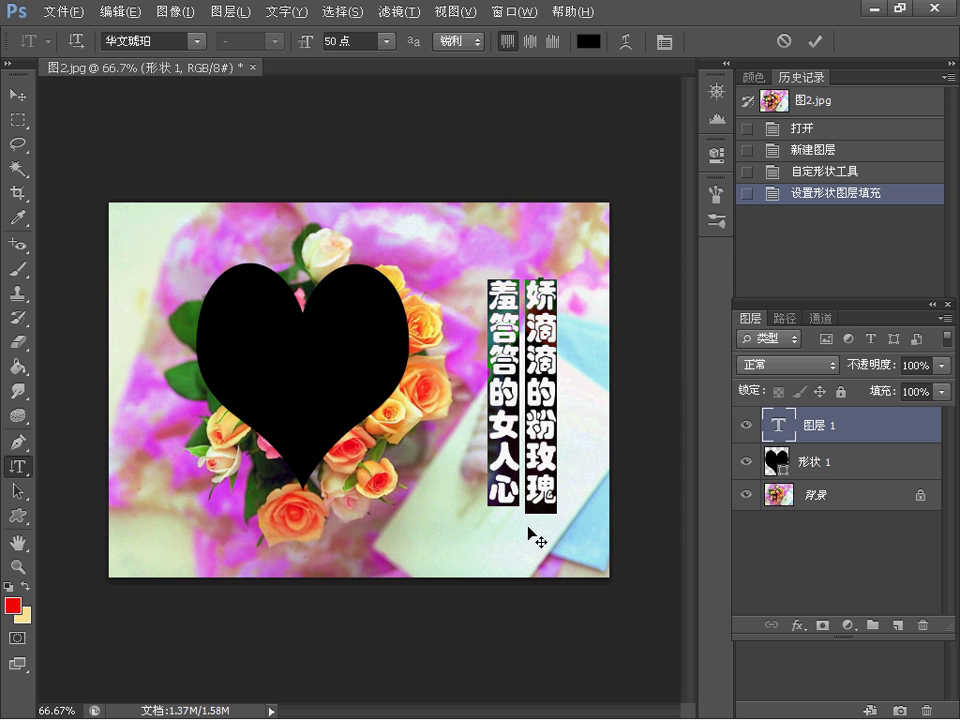
left_click_drag(532, 530, 522, 527)
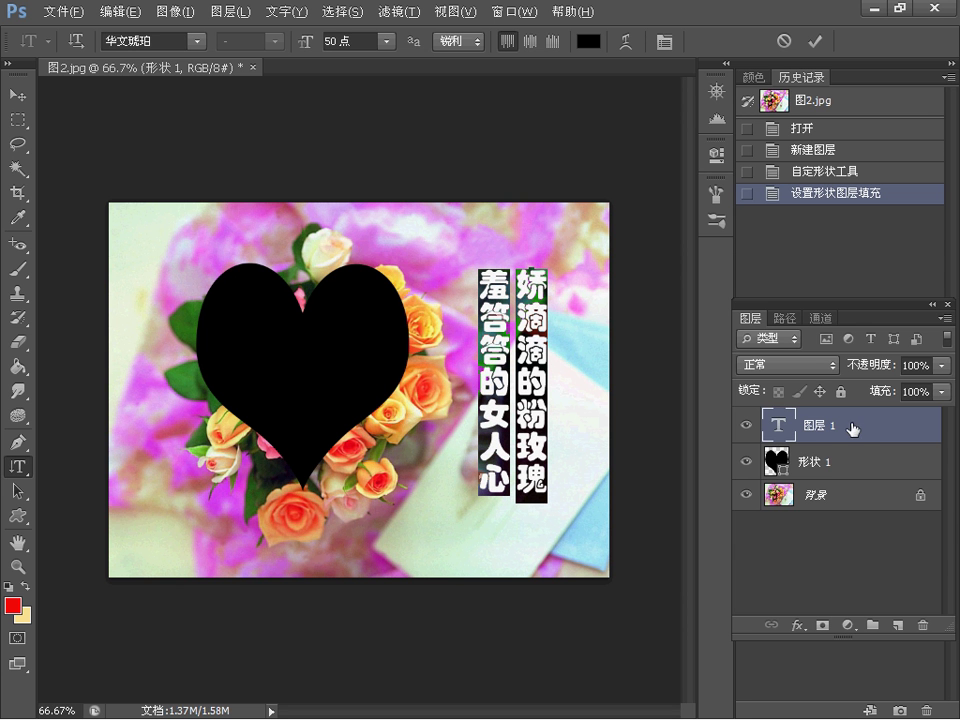
left_click(810, 428)
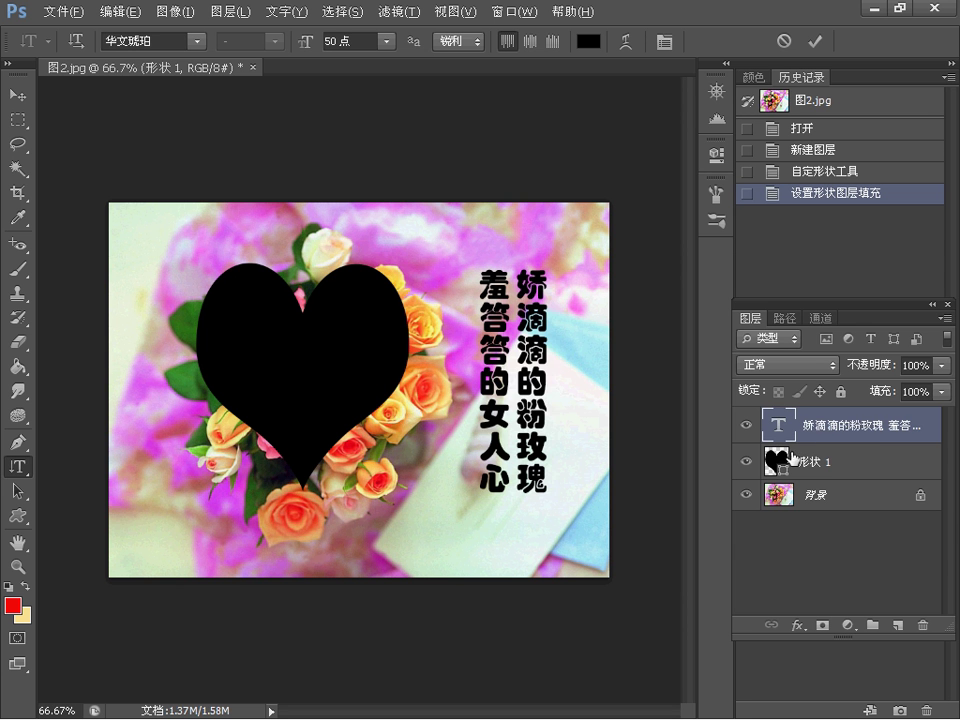
Rasterize the vertical text layer and the heart shape layer 形状 1
right_click(853, 428)
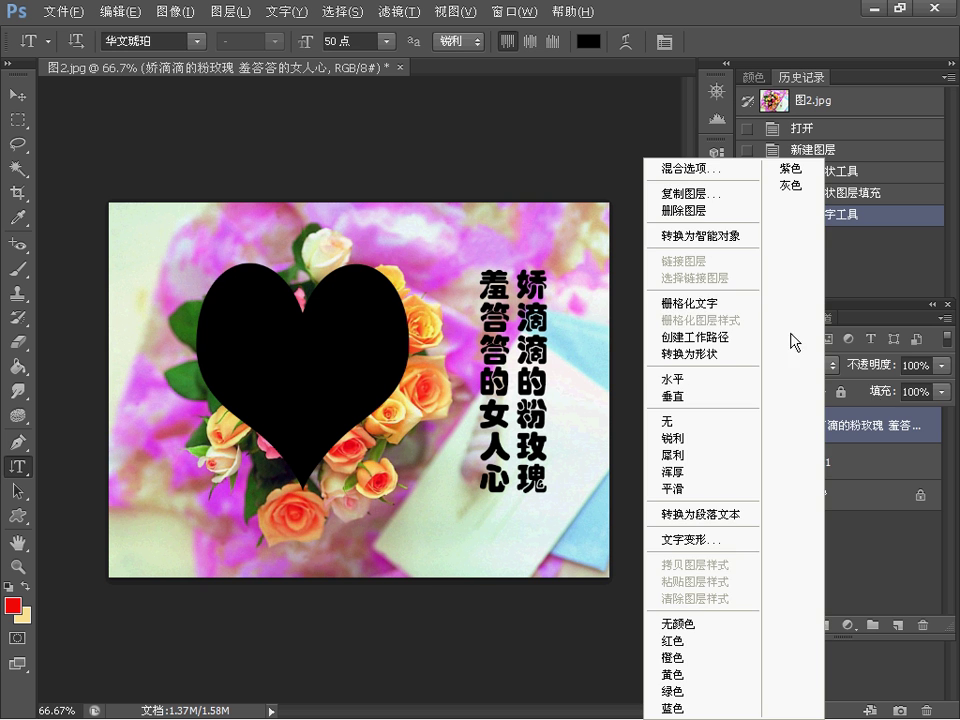
left_click(680, 303)
left_click(820, 458)
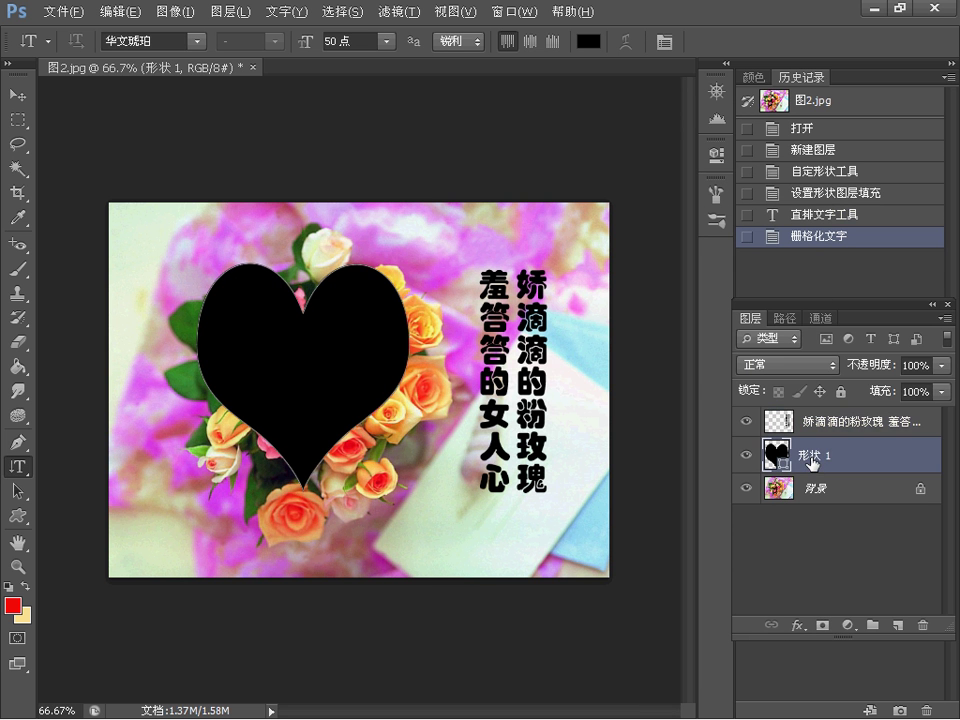
right_click(826, 460)
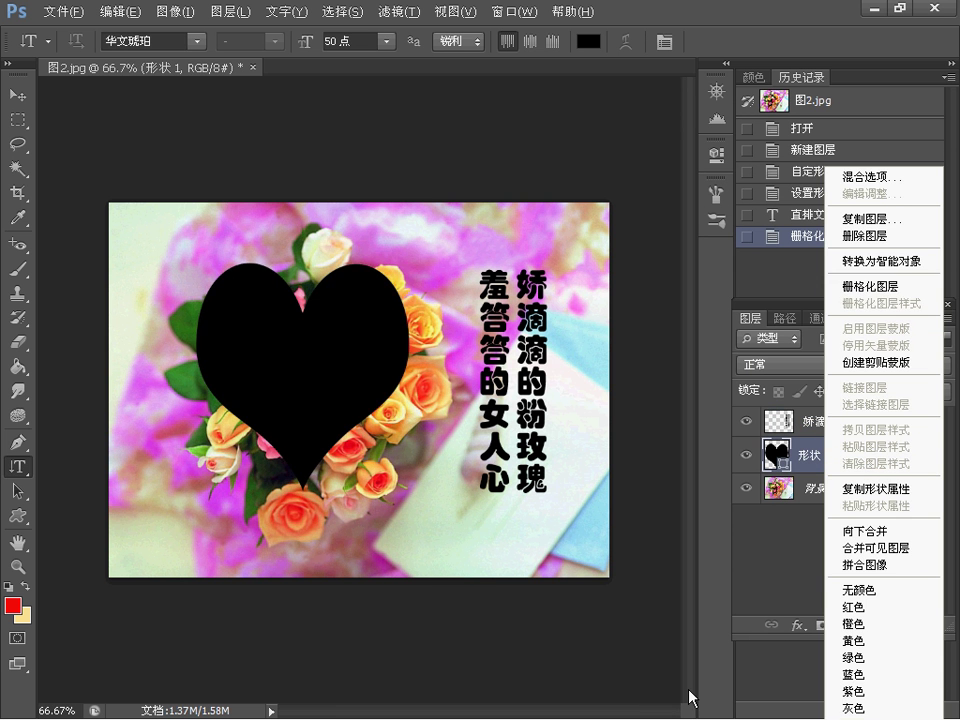
left_click(868, 288)
Merge the rasterized text layer and the heart layer 形状 1 into one layer
left_click(812, 423, "ctrl")
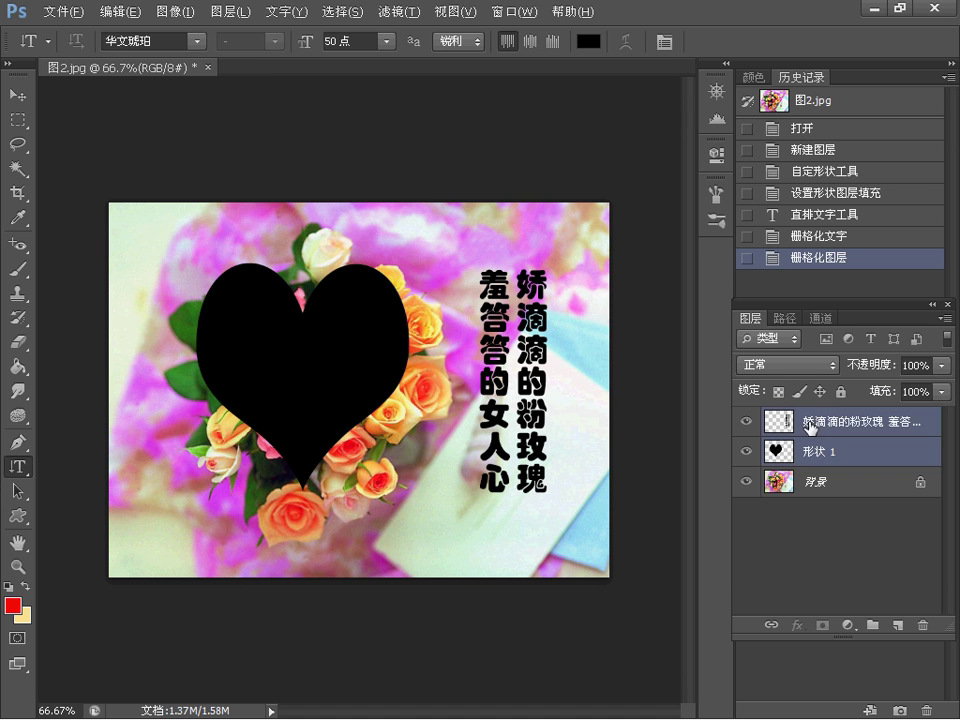
right_click(814, 425)
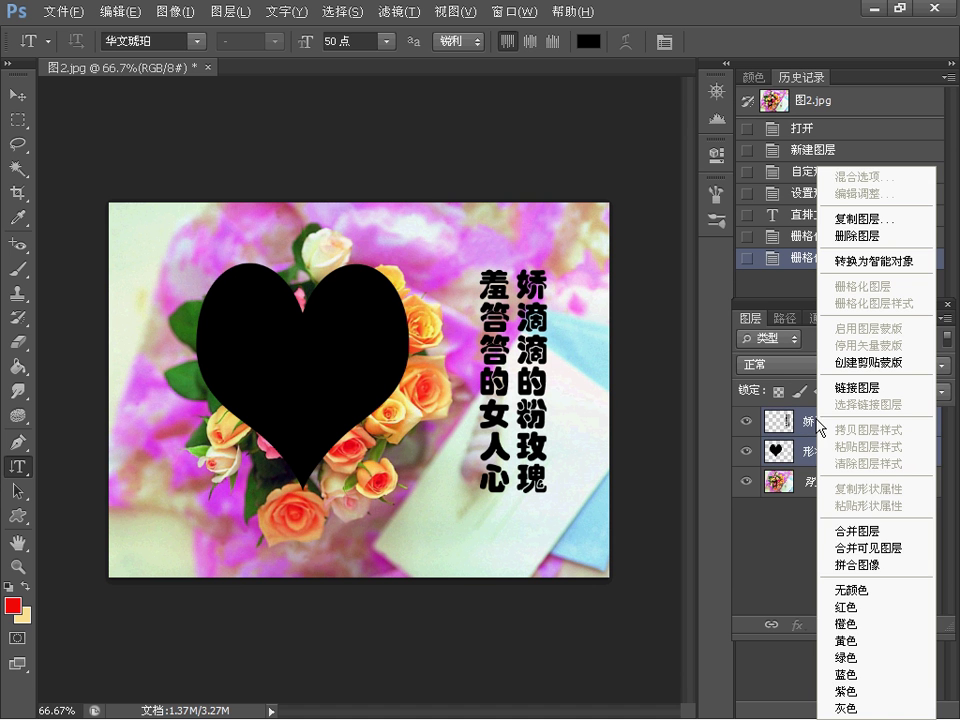
left_click(866, 531)
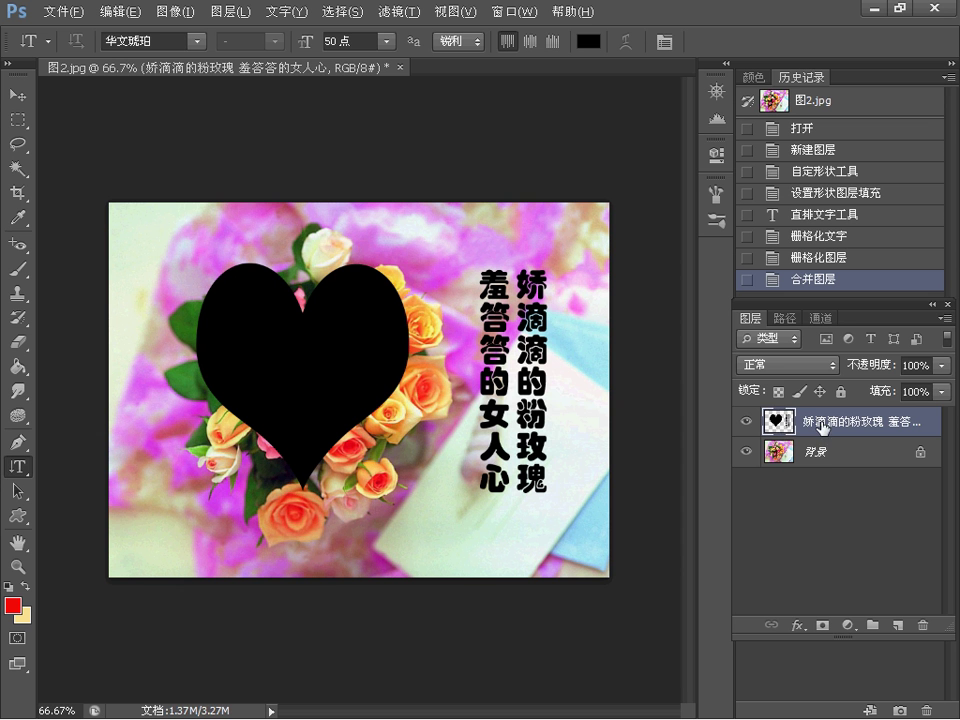
Convert the locked background into a regular layer and place the merged heart-and-text layer beneath it
left_click_drag(766, 424, 824, 471)
left_click(827, 458)
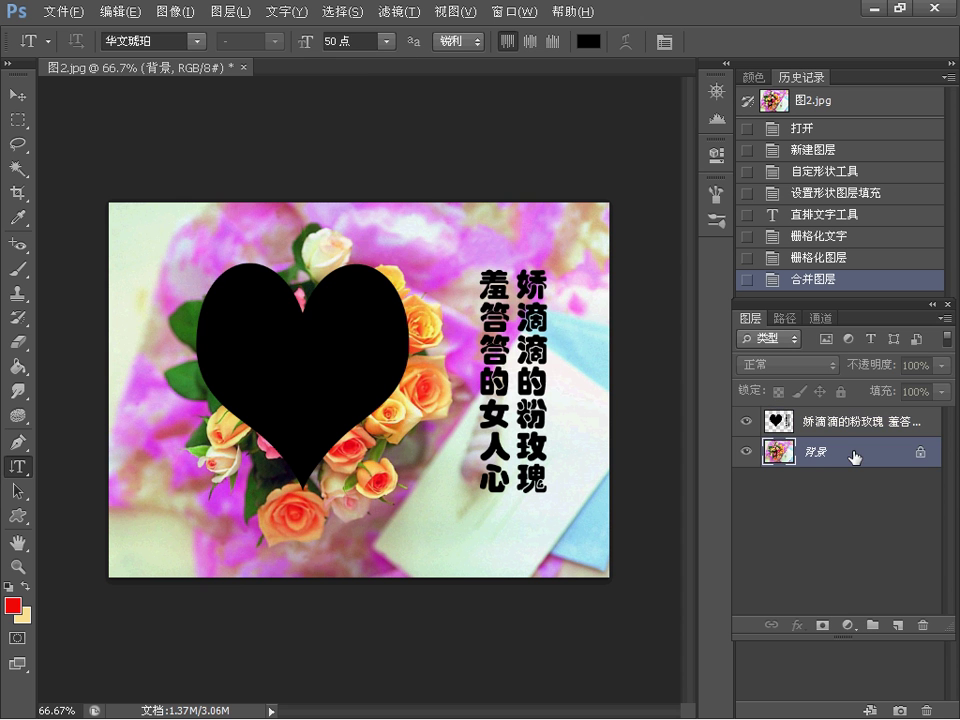
double_click(849, 458)
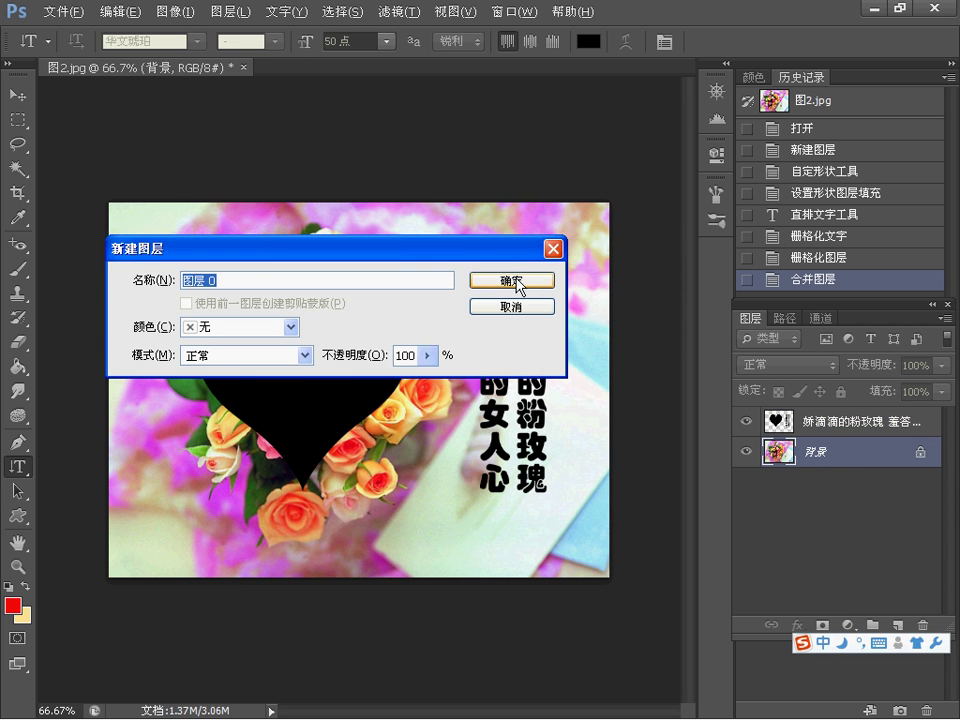
left_click(516, 281)
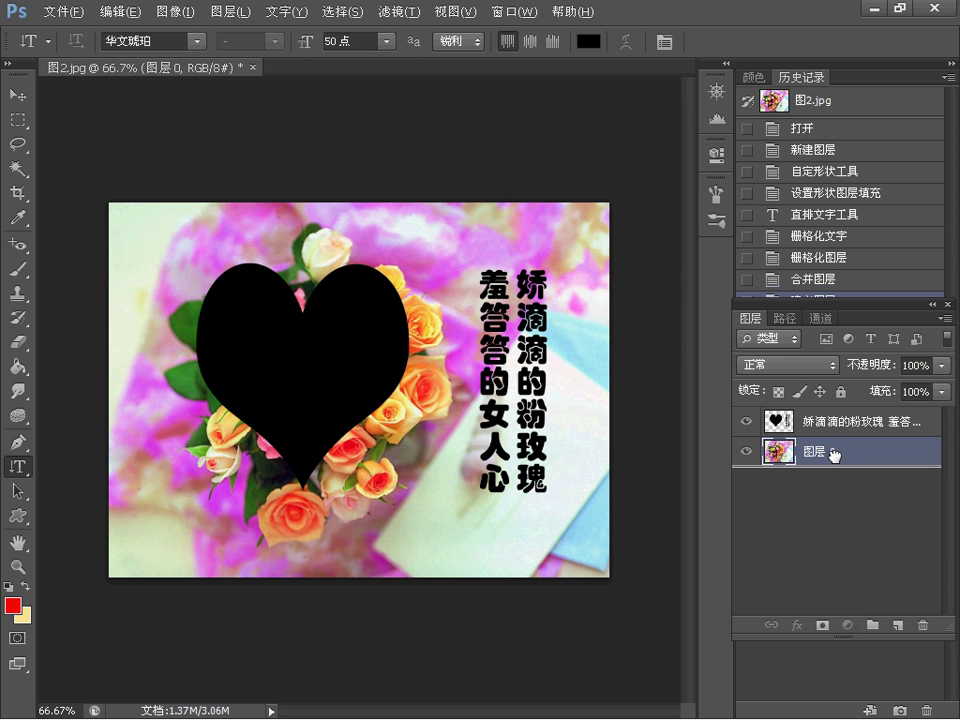
left_click_drag(820, 484, 791, 499)
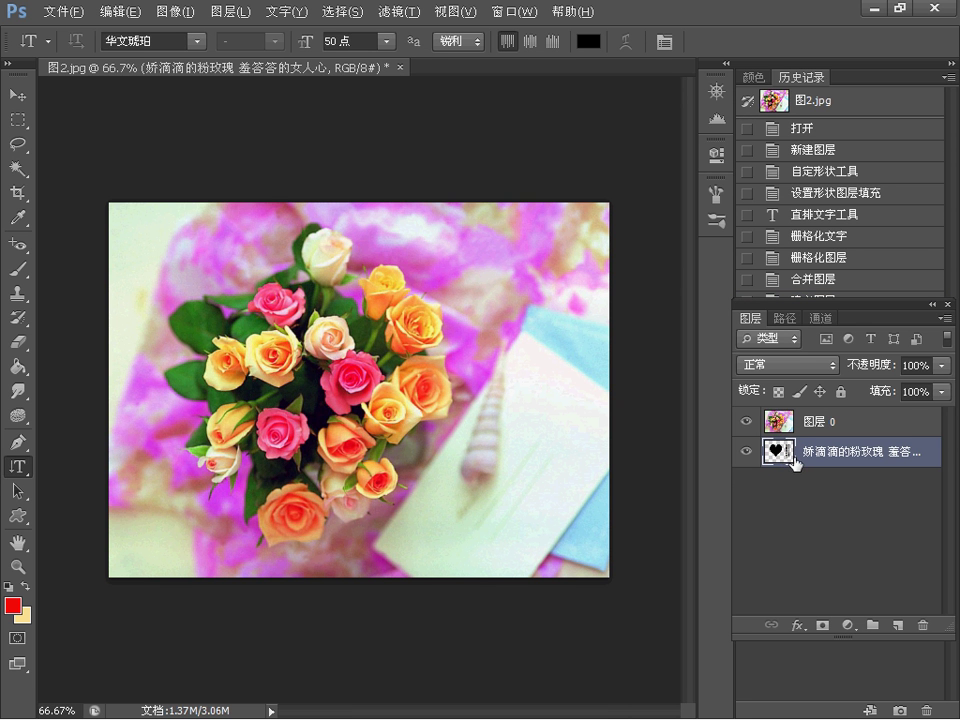
Create a clipping mask that clips 图层 0 to the merged heart-and-text layer beneath it
left_click(226, 13)
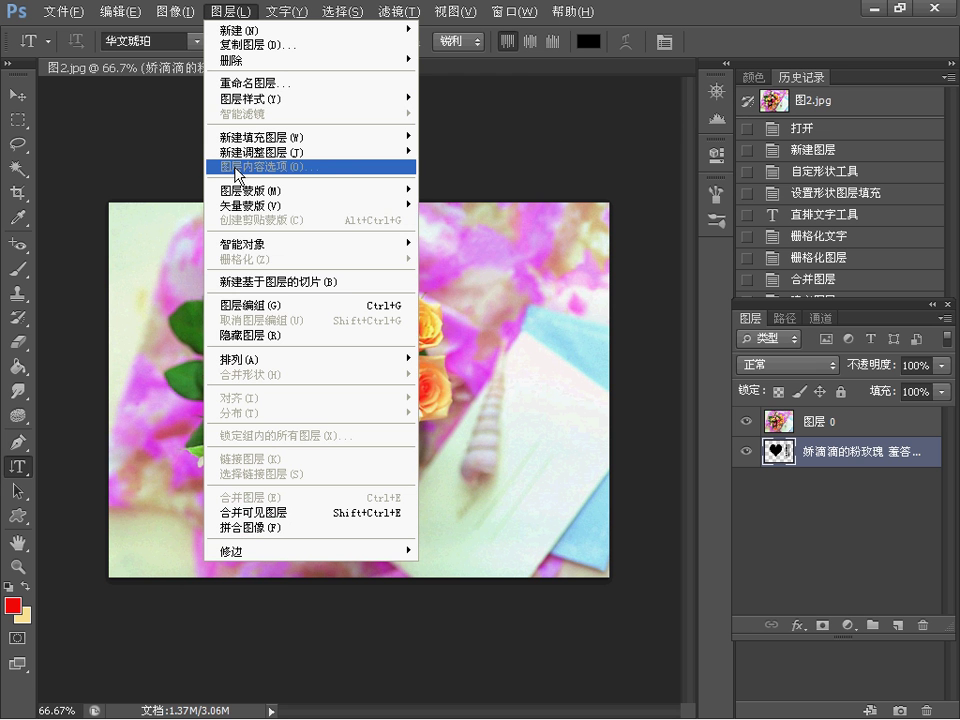
mouse_move(256, 193)
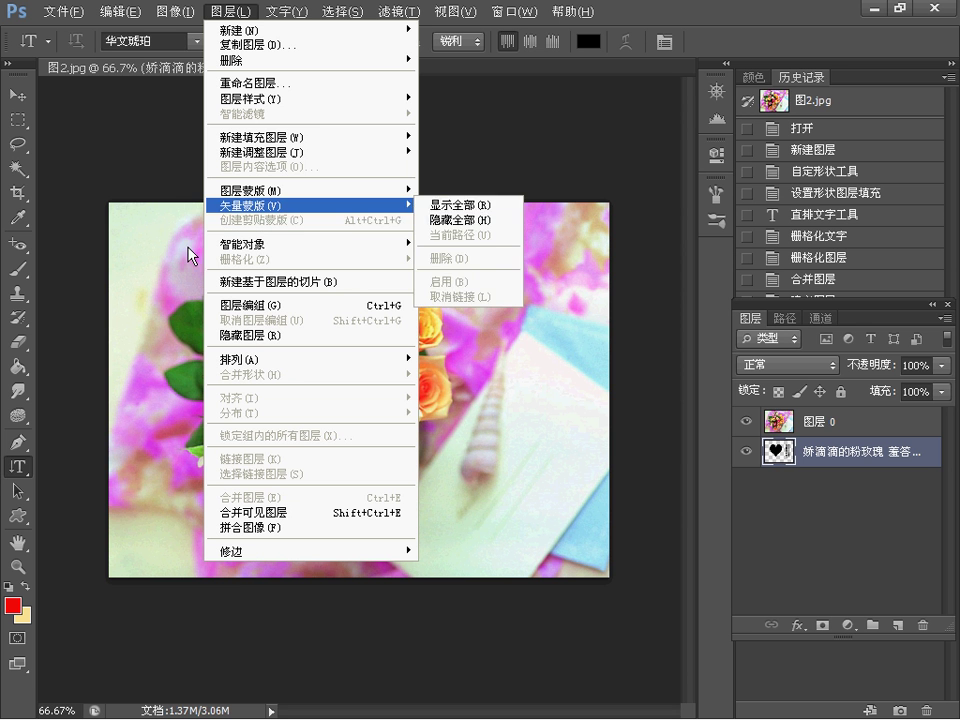
left_click(697, 10)
left_click(815, 422)
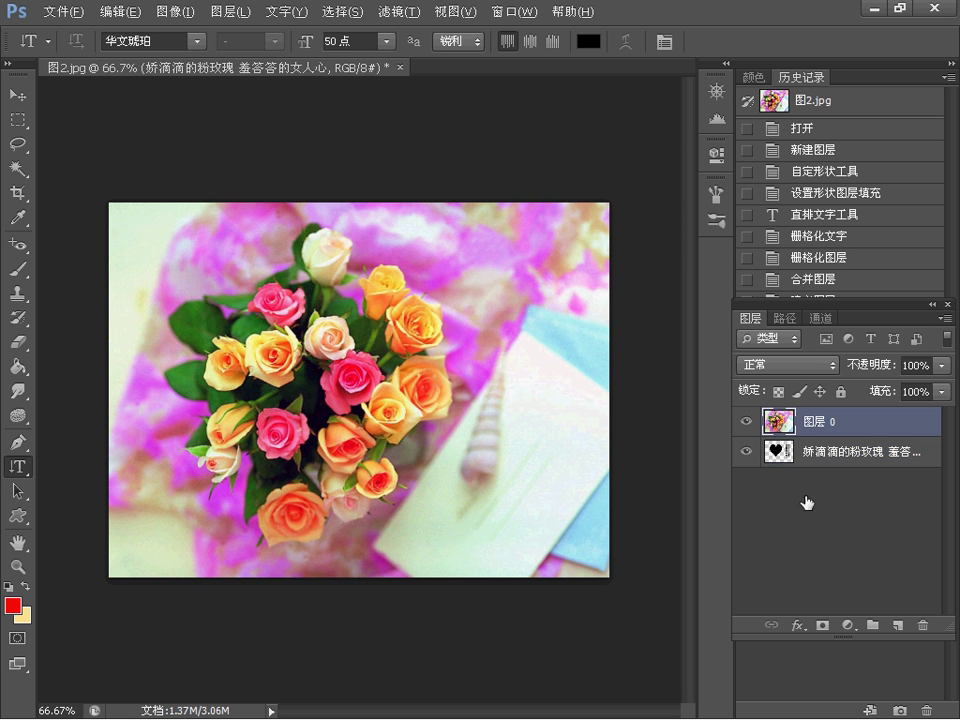
left_click(232, 20)
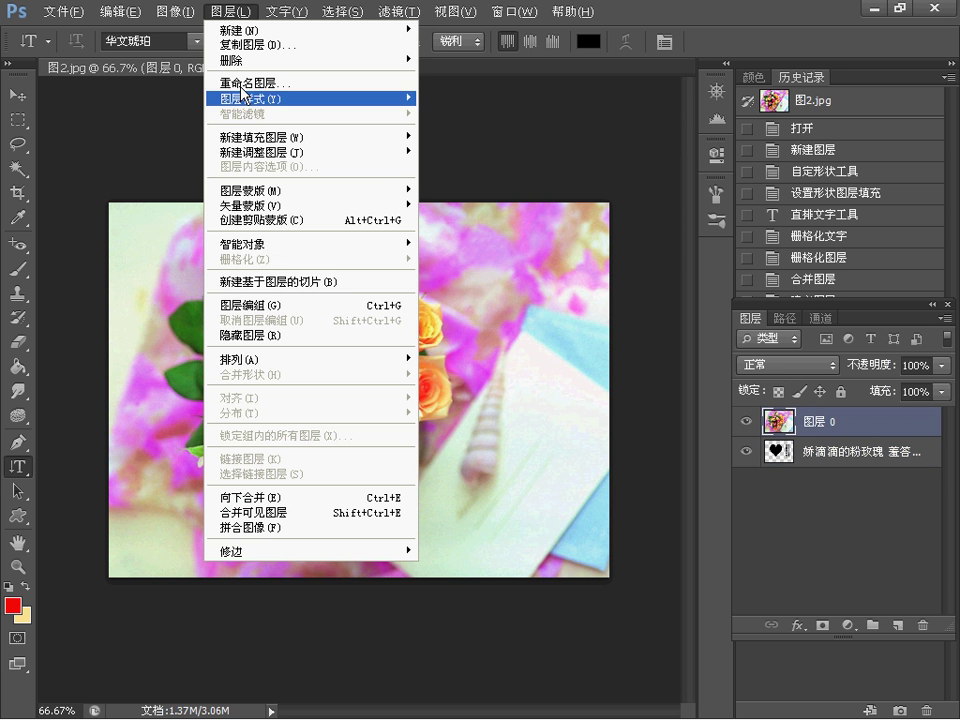
left_click(253, 220)
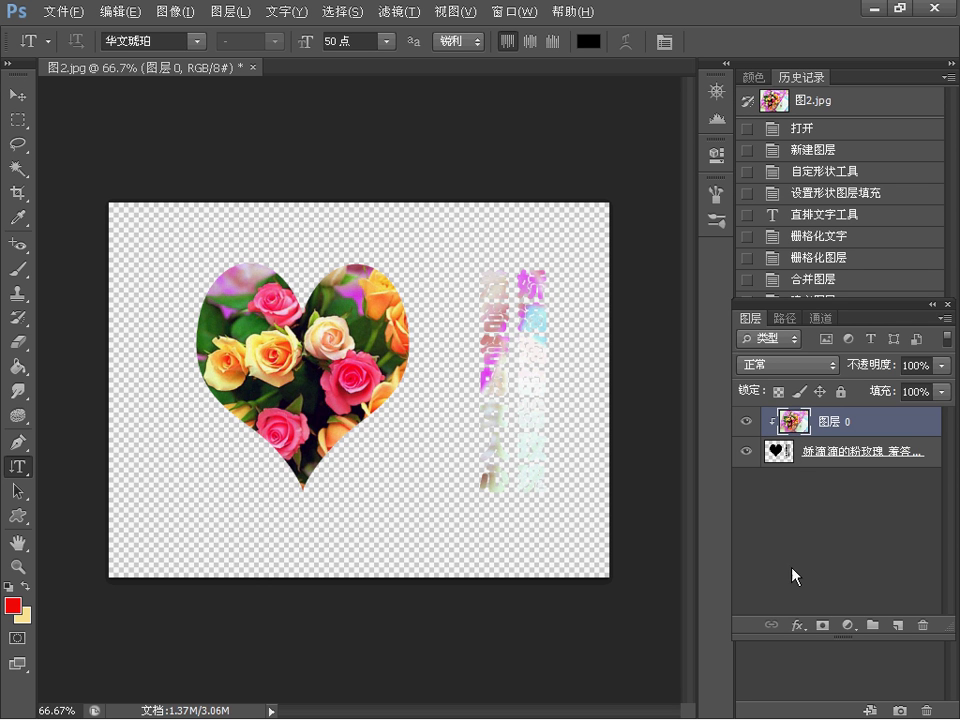
Add a new empty layer and place it beneath the heart-and-text layer
left_click(850, 570)
left_click(900, 626)
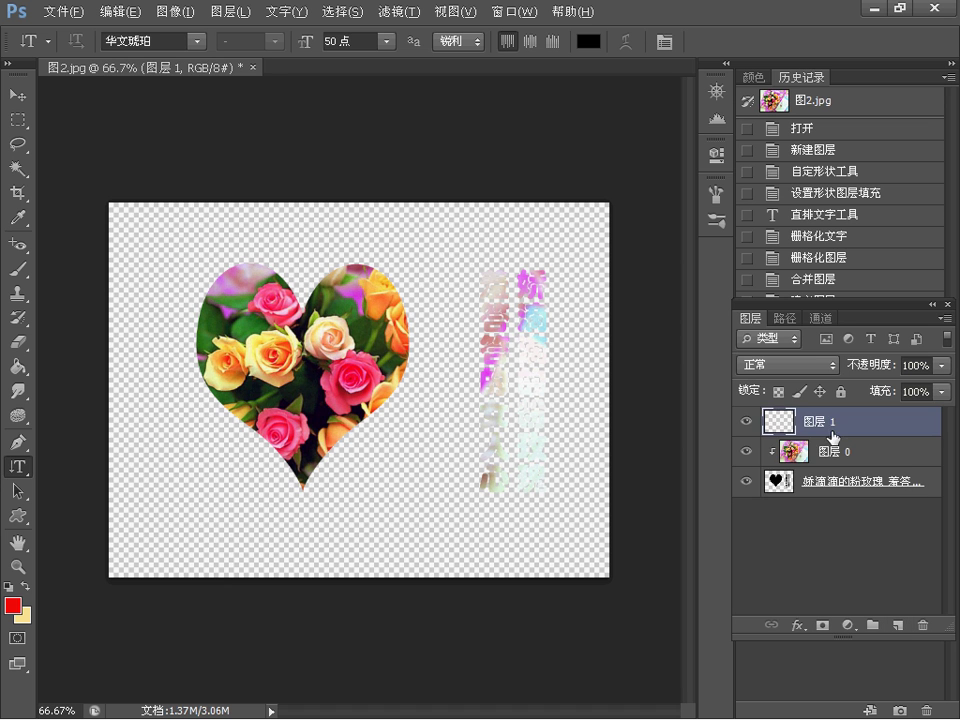
left_click_drag(829, 527, 815, 503)
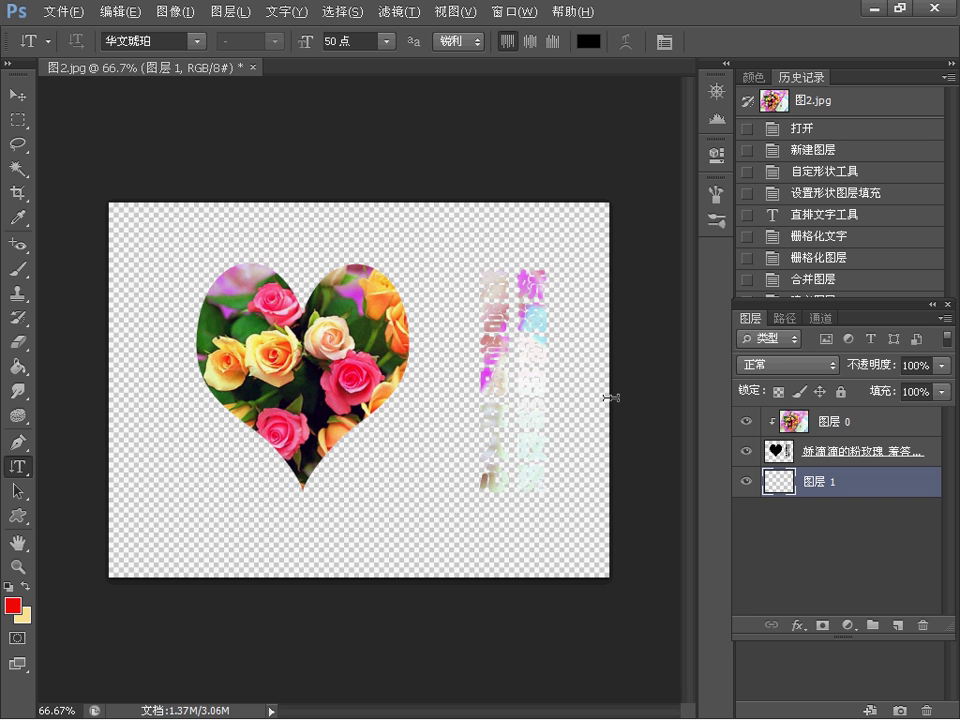
Select the whole canvas and set the foreground colour to teal 14a39e for the Paint Bucket tool
key("ctrl+a")
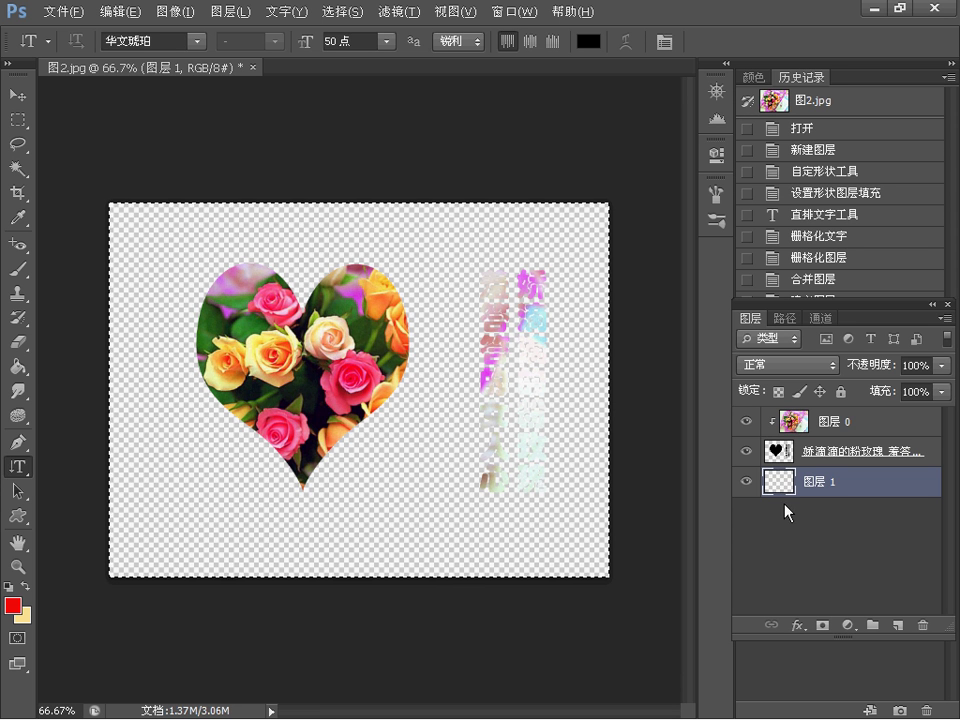
left_click(20, 366)
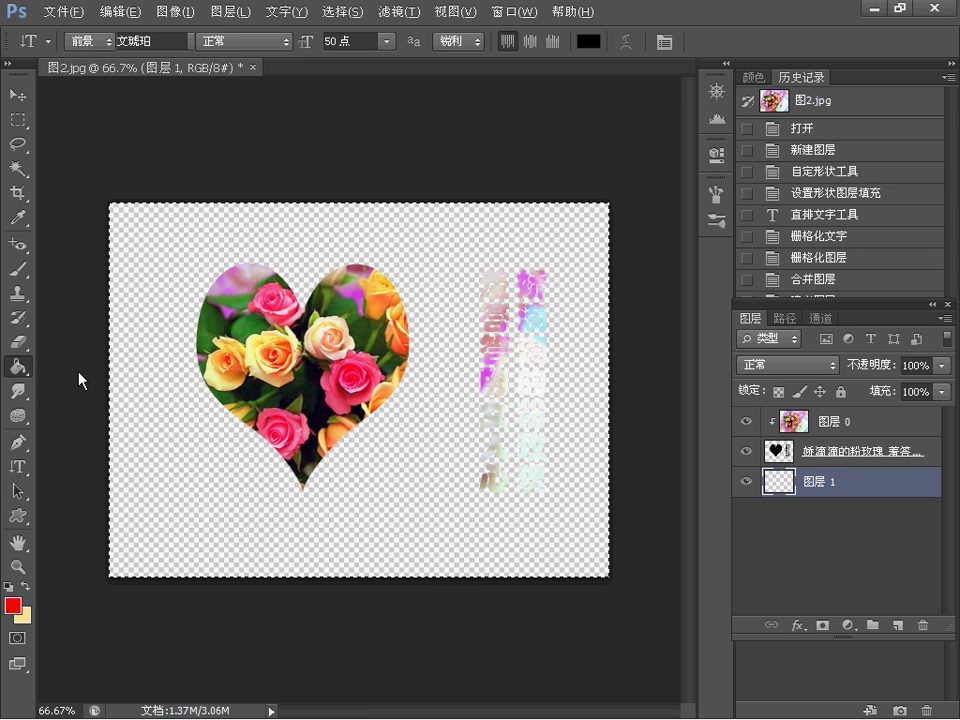
left_click(12, 605)
left_click(204, 263)
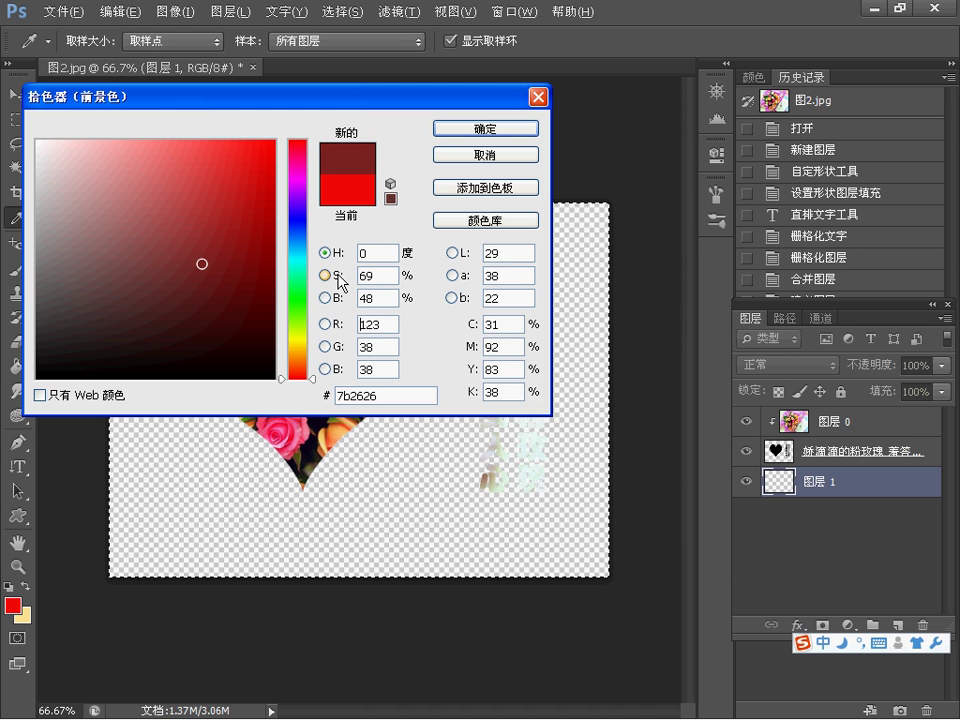
left_click_drag(296, 250, 296, 186)
left_click(257, 163)
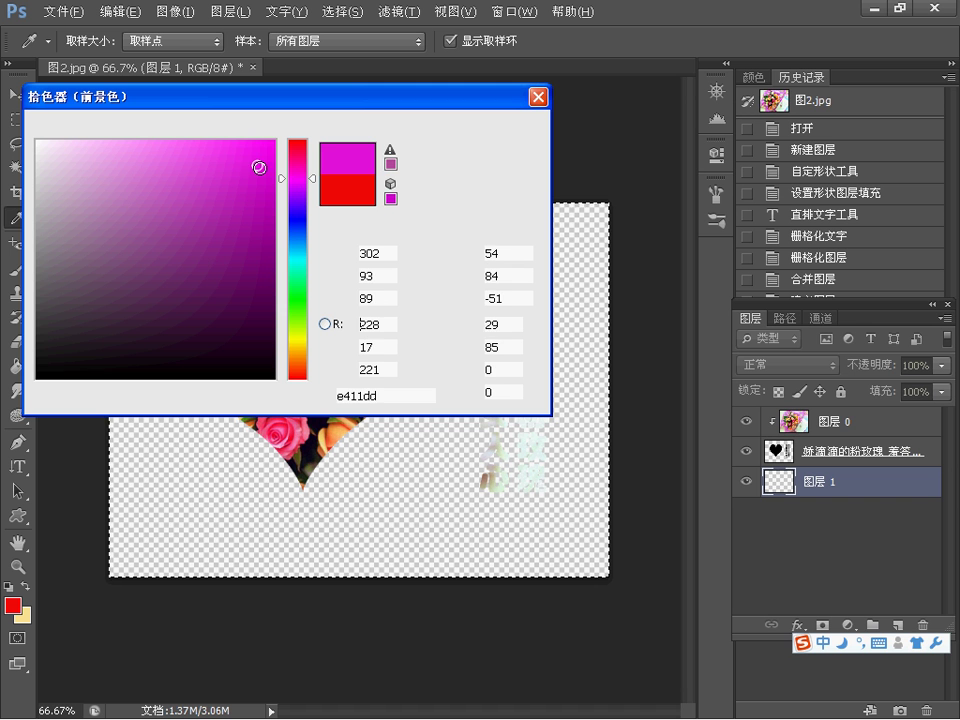
left_click(250, 221)
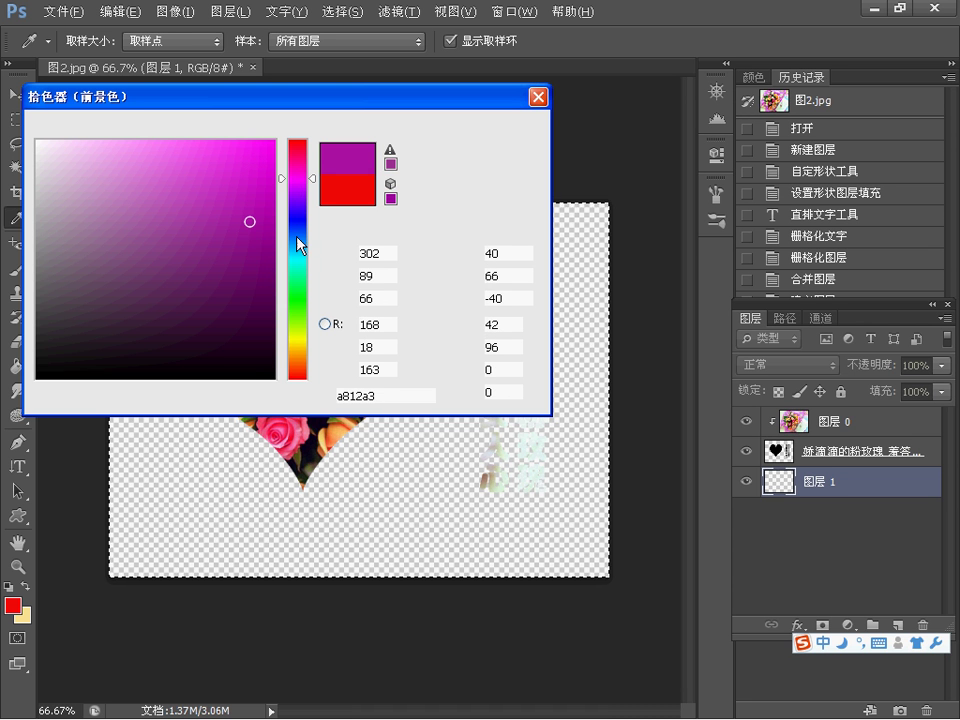
left_click_drag(298, 251, 300, 283)
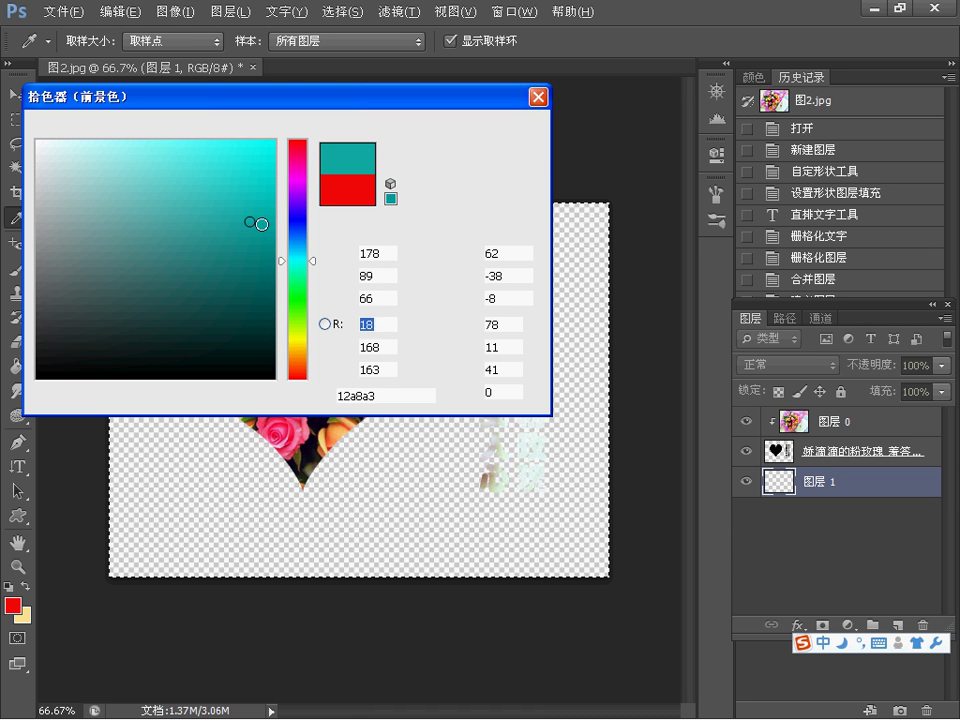
left_click_drag(253, 221, 245, 226)
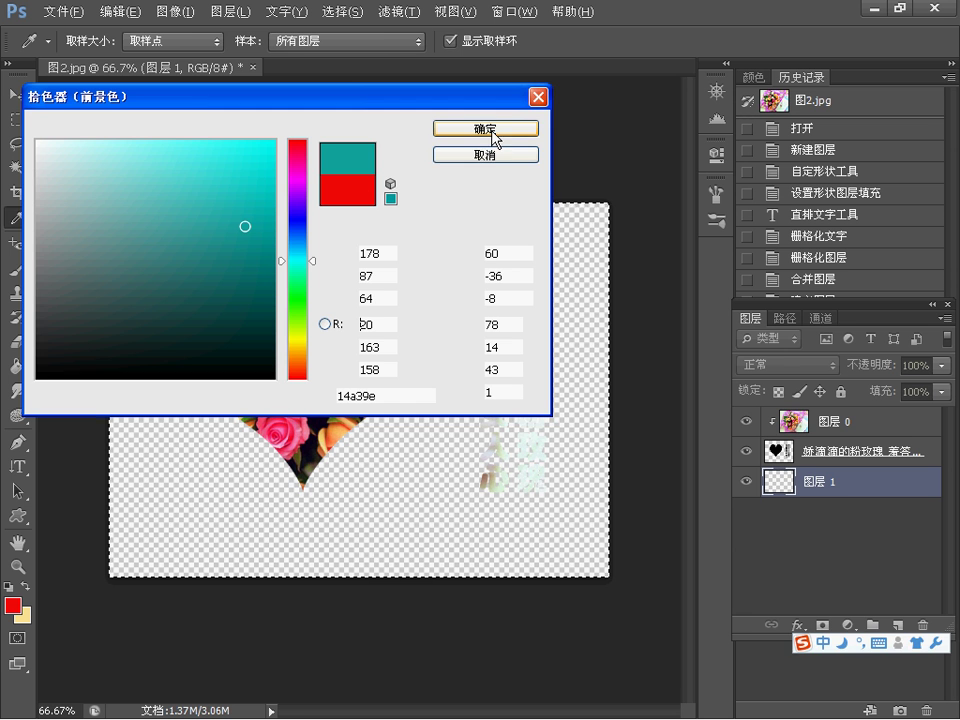
left_click(492, 132)
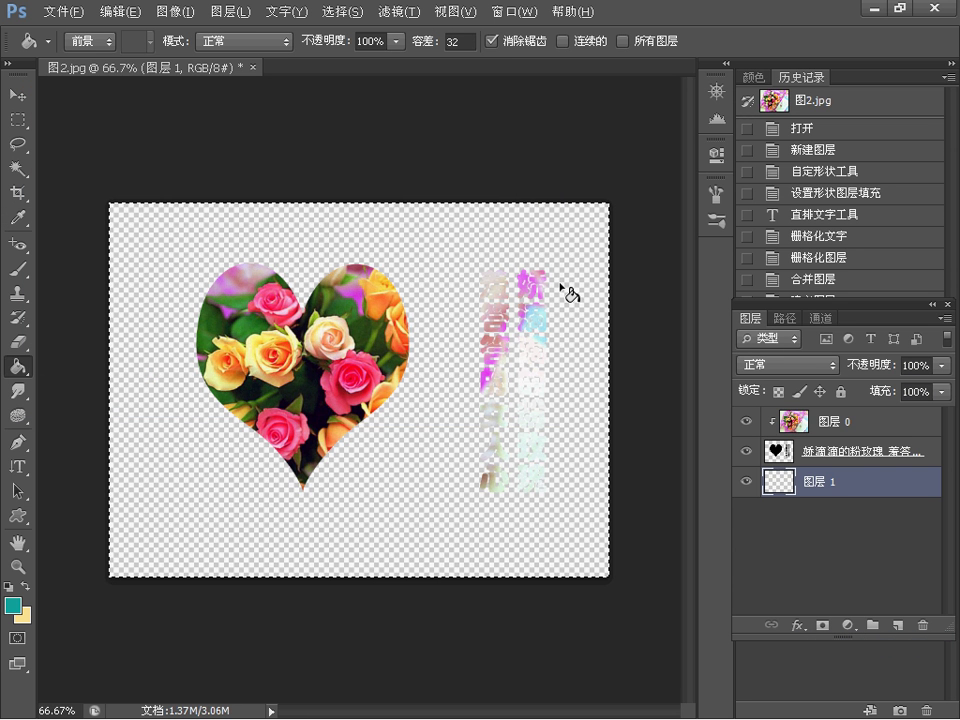
Fill the bottom layer 图层 1 with the foreground colour, clear the selection, and return to the Move tool
left_click(558, 283)
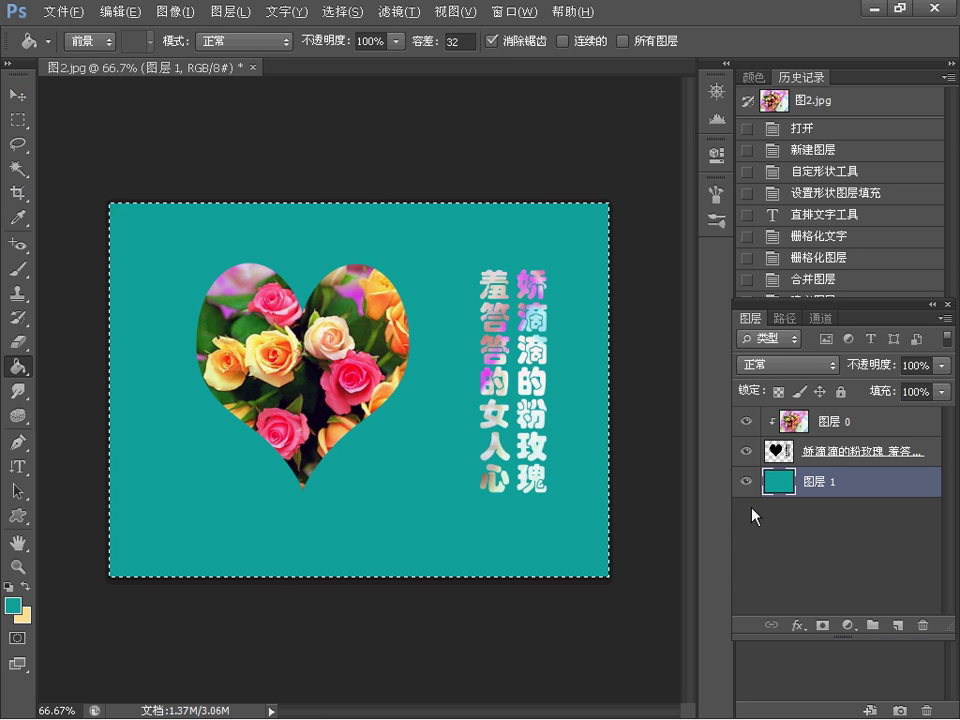
key("ctrl+d")
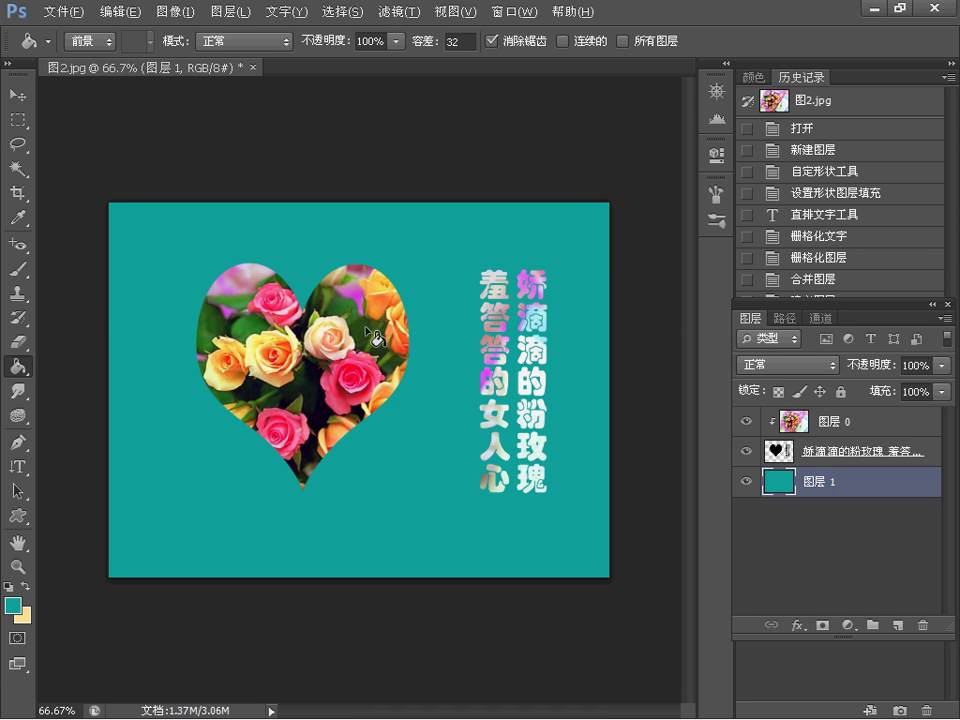
left_click(18, 94)
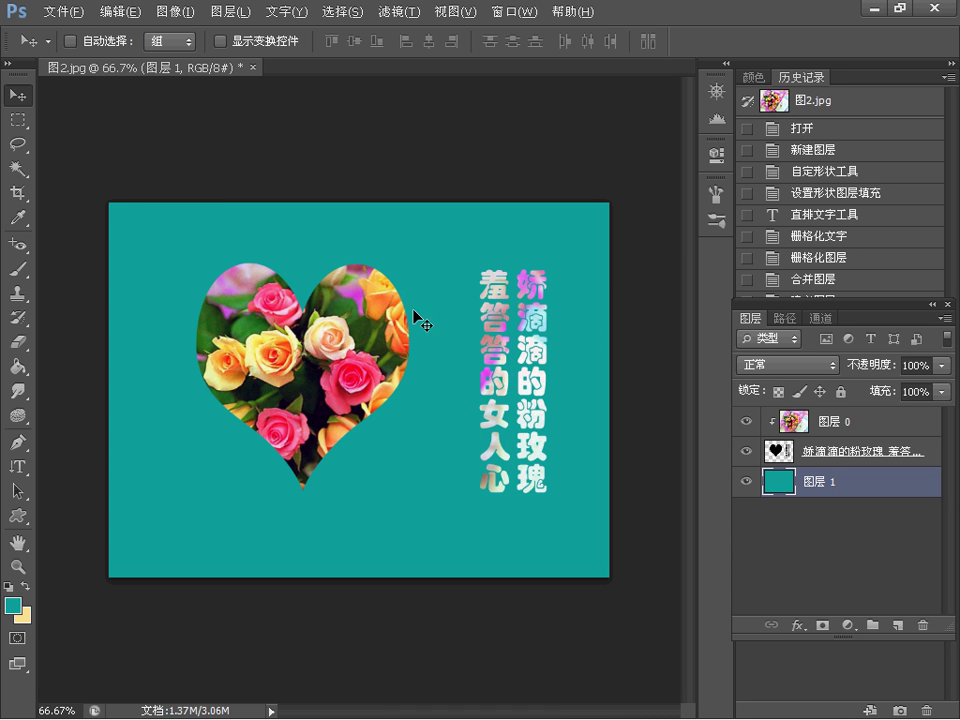
Switch to the slide presentation about the clipping mask rose image case
key("alt+Tab")
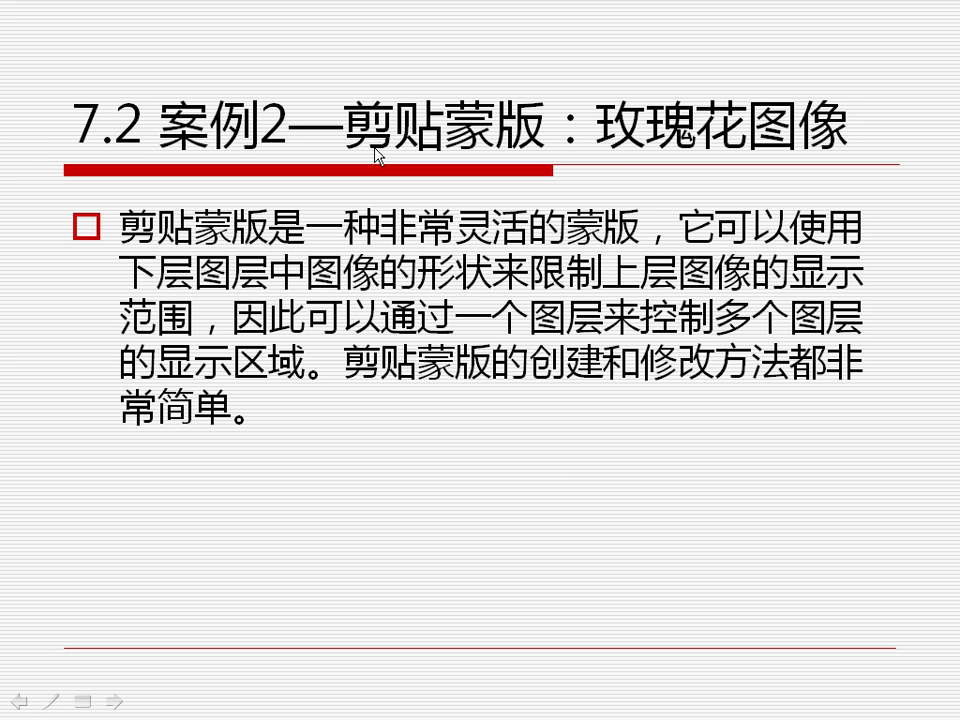